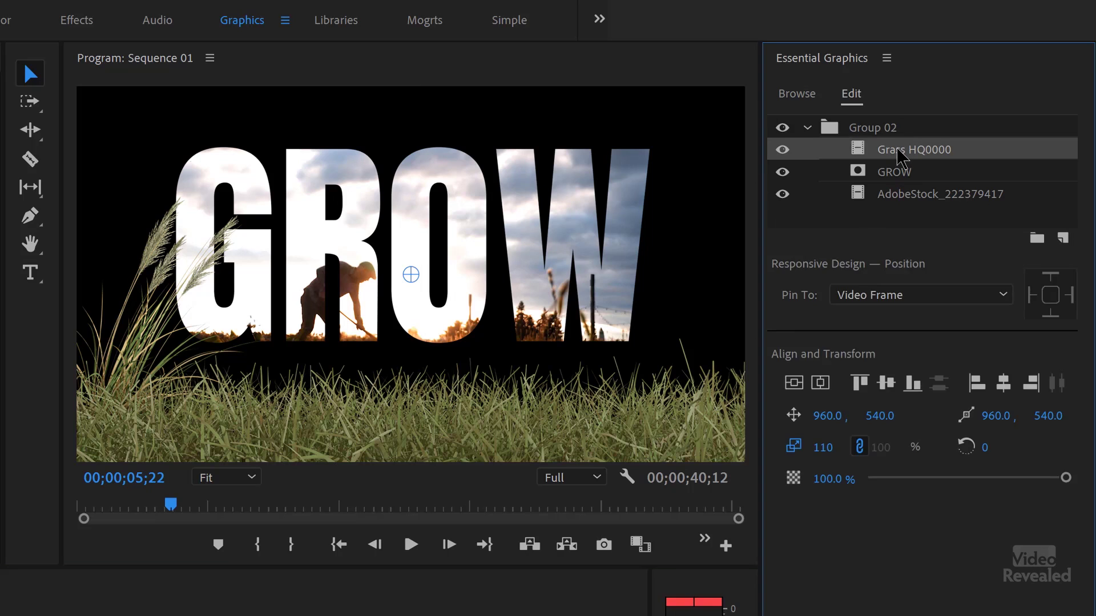
- Hide the Grass HQ0000 layer and inspect the GROW text and AdobeStock_222379417 layers inside Group 02
left_click(784, 151)
left_click(783, 150)
left_click(903, 180)
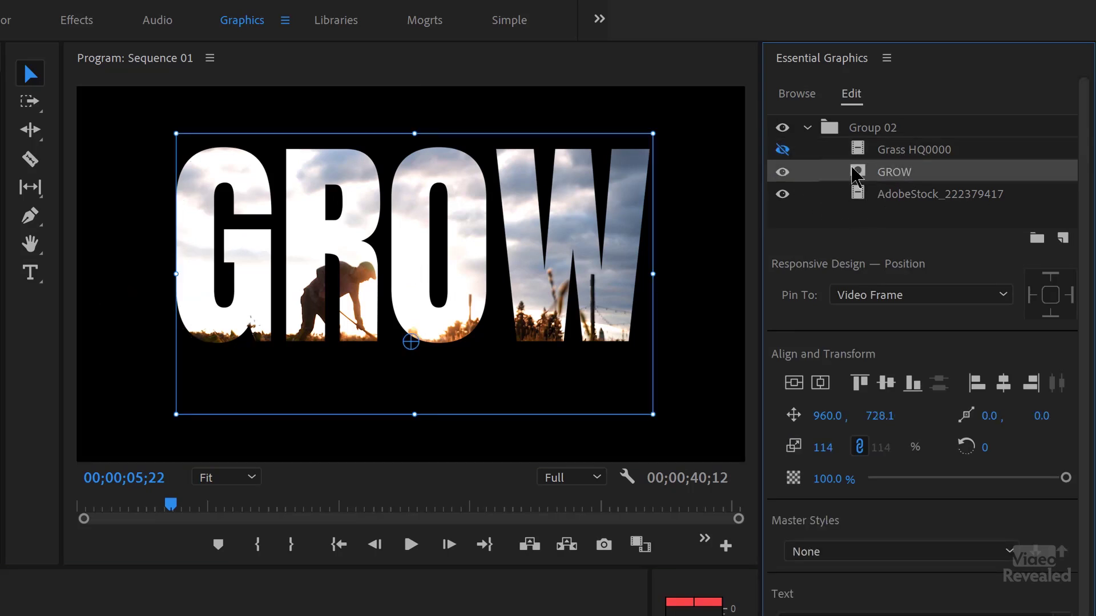
left_click(895, 193)
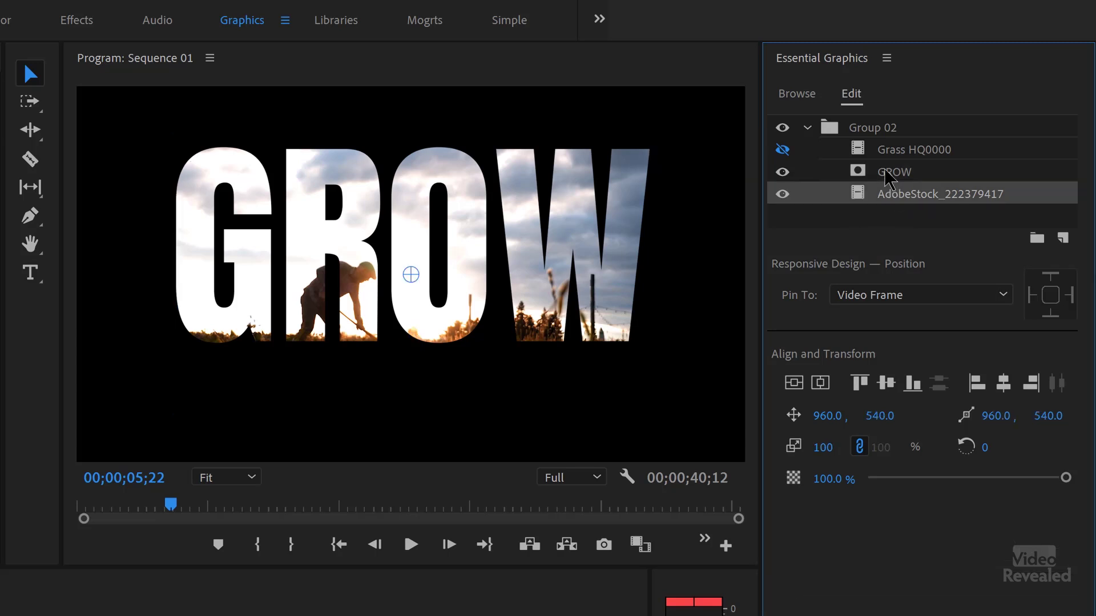
left_click(889, 173)
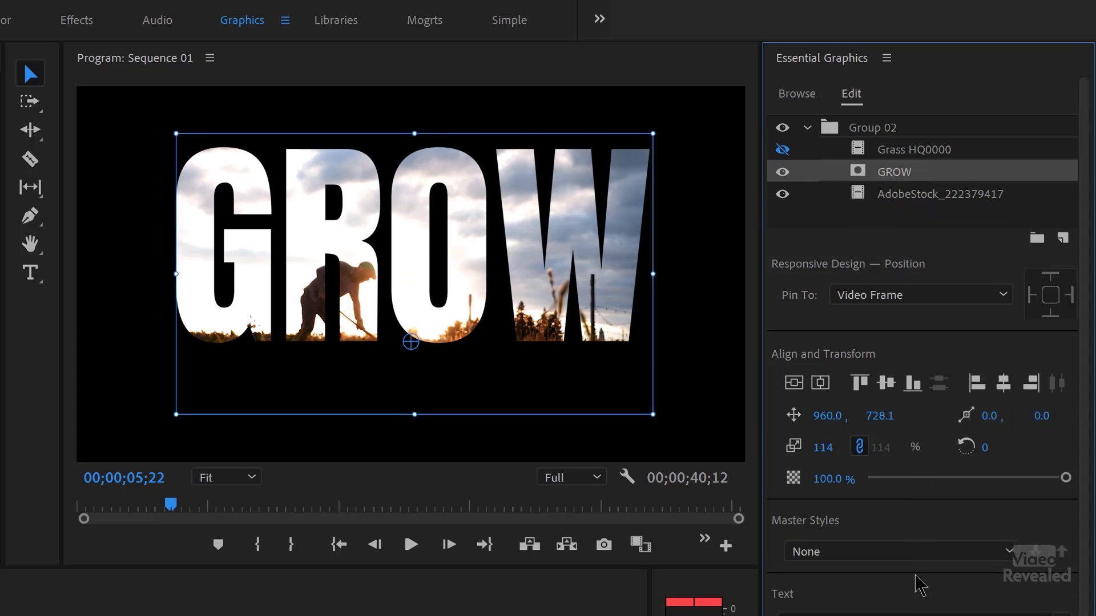
- Invert the GROW text mask to compare the effect, and turn the inversion off again
scroll(925, 343, "down", 2)
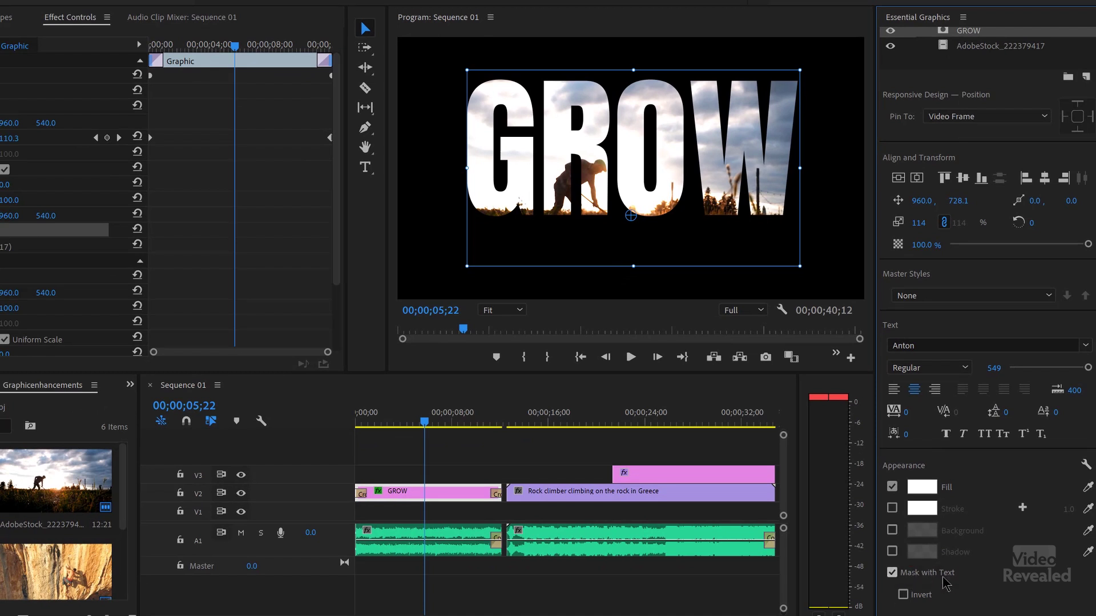
left_click(916, 604)
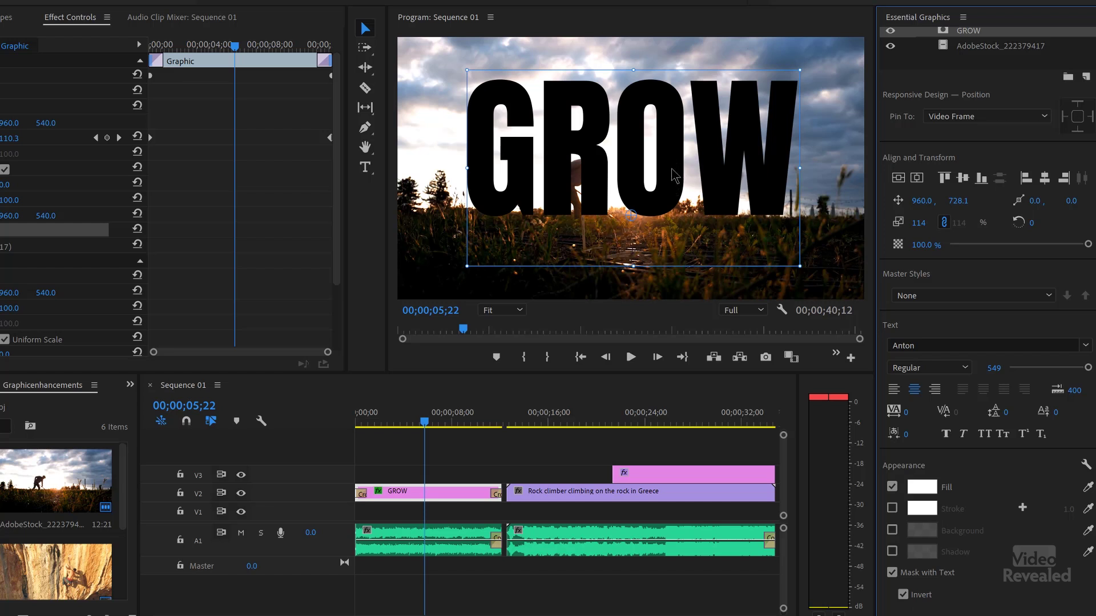
left_click(918, 598)
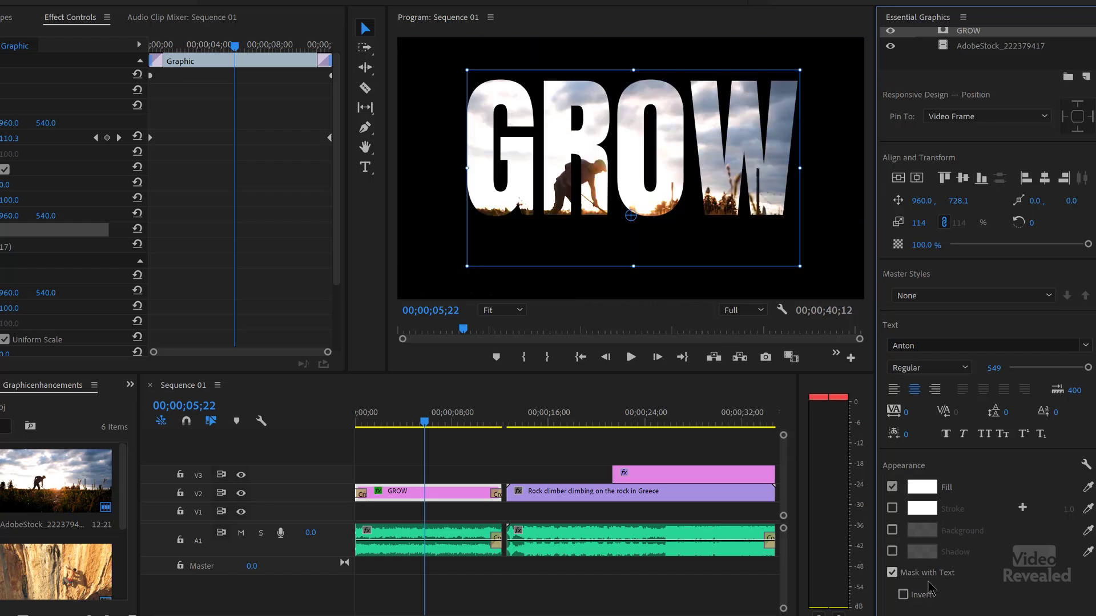
- Disable Mask with Text on the GROW layer to compare the plain text over the footage, and re-enable it
left_click(929, 575)
scroll(925, 61, "up", 1)
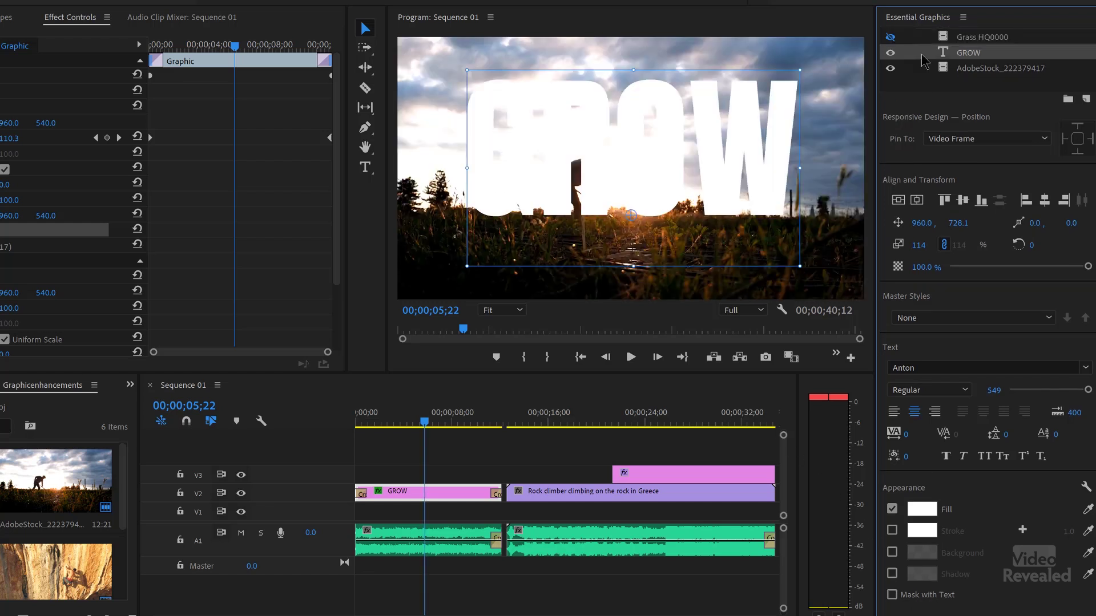
left_click_drag(778, 160, 863, 132)
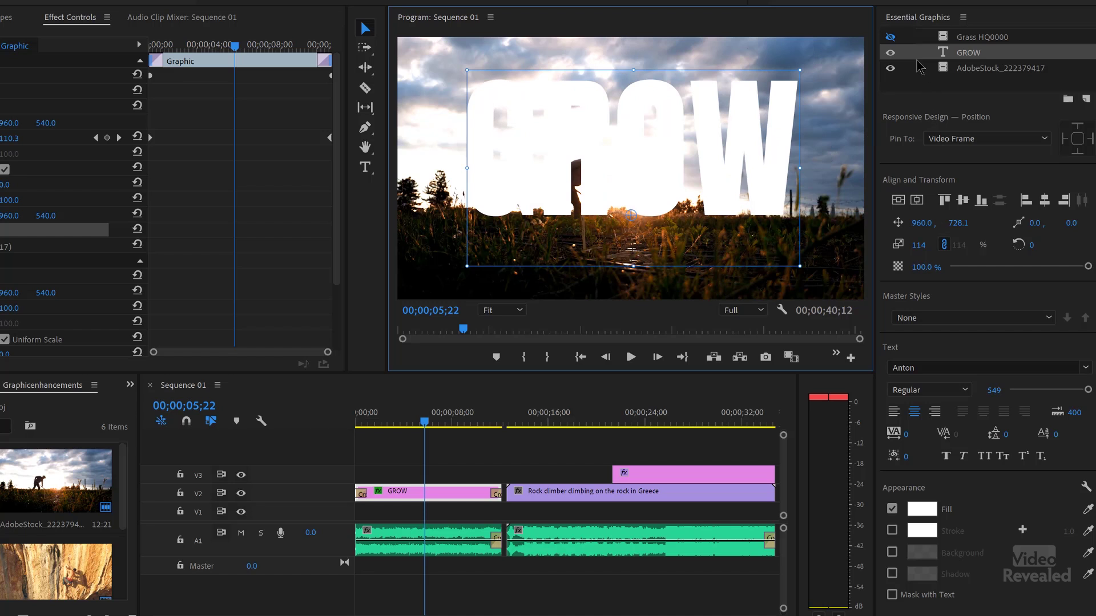
left_click(926, 595)
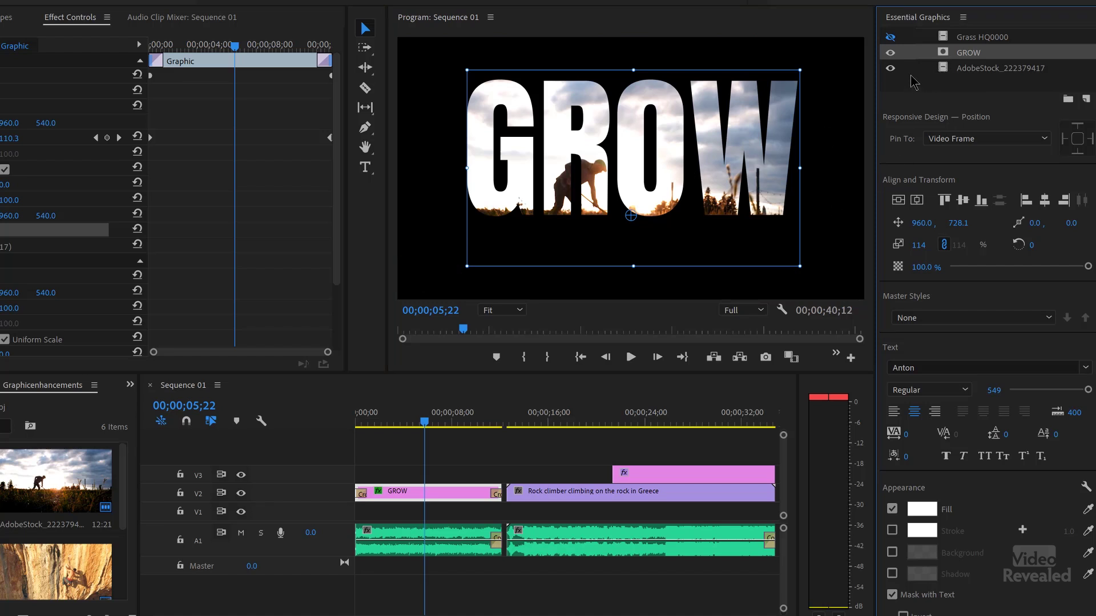
- Show the Grass HQ0000 layer again and move it below the GROW mask layer in Group 02
left_click(890, 37)
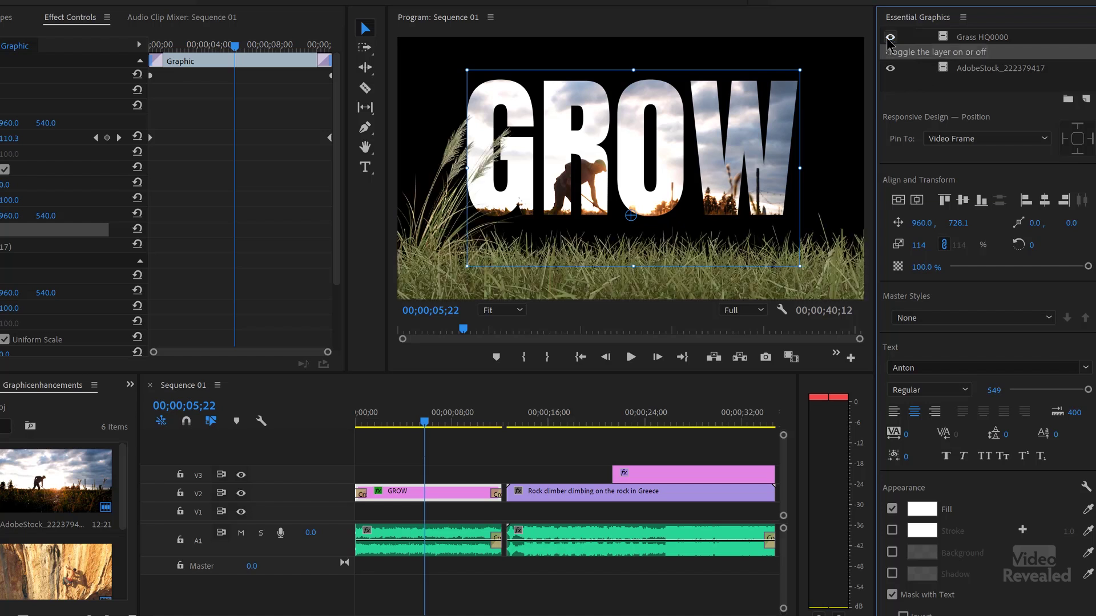
left_click(977, 39)
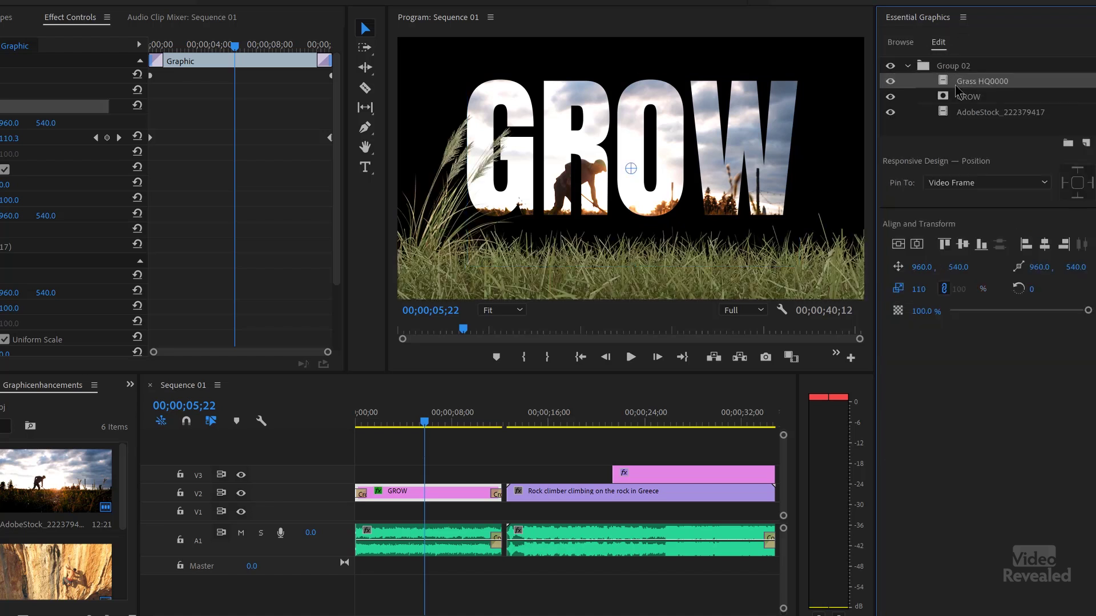
left_click_drag(969, 86, 968, 105)
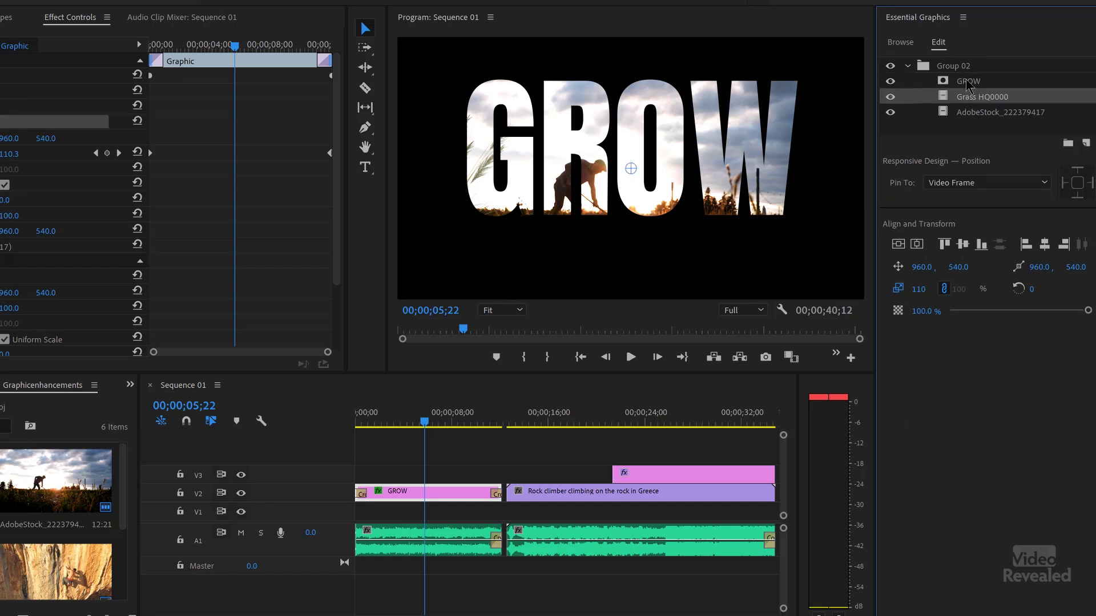
- Compare the GROW and Grass HQ0000 layers and move the grass back above the GROW mask in Group 02
left_click(968, 83)
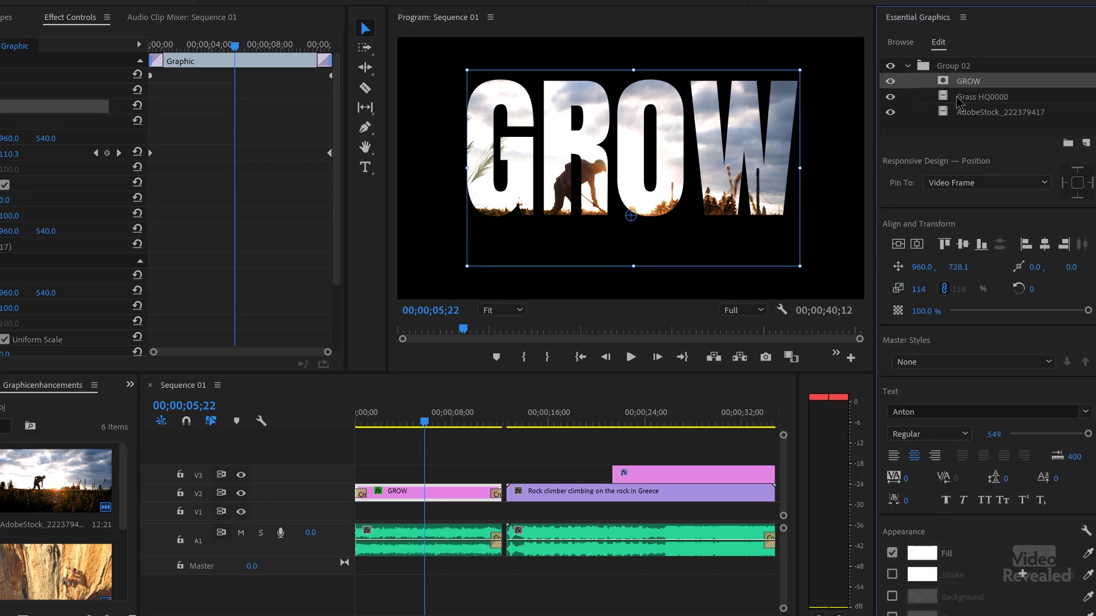
left_click(957, 99)
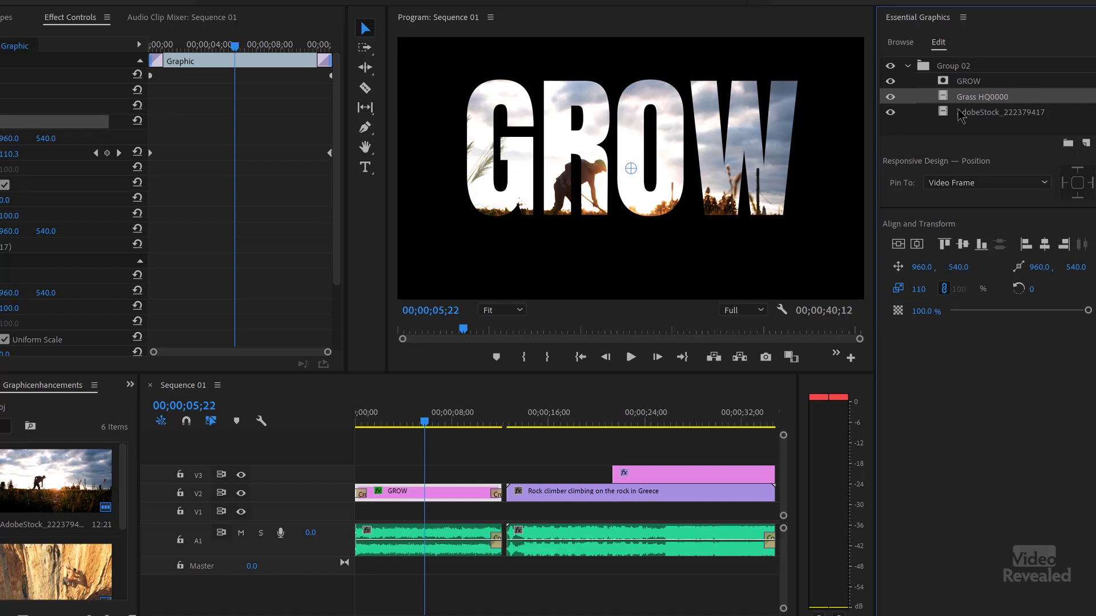
left_click_drag(959, 100, 957, 77)
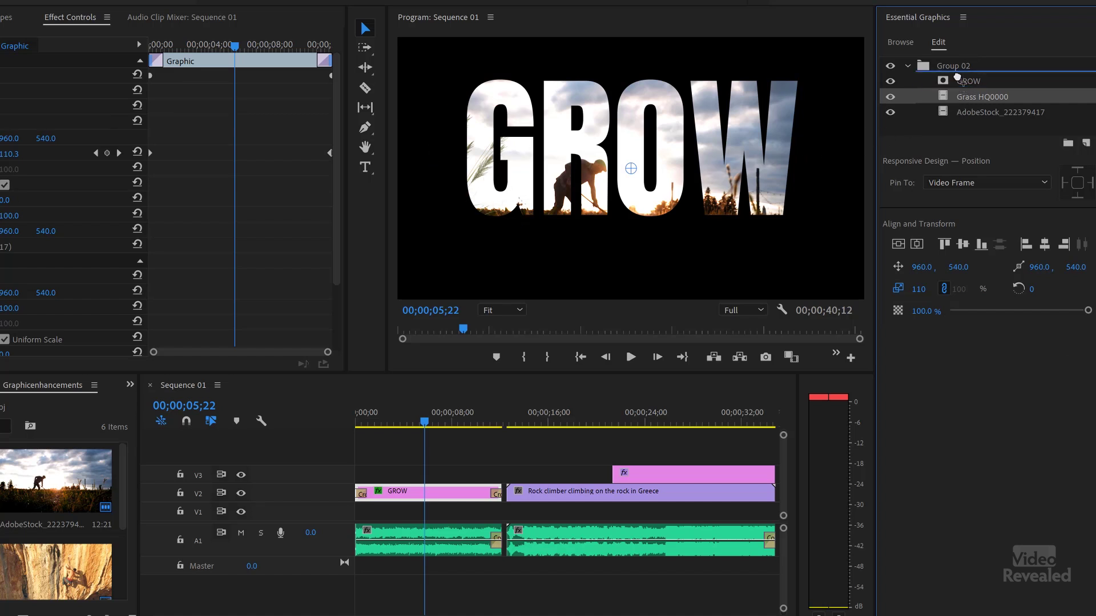
- Try replacing the GROW mask text with LIVE, and return to the Selection tool
left_click(958, 99)
left_click(690, 162)
key("t")
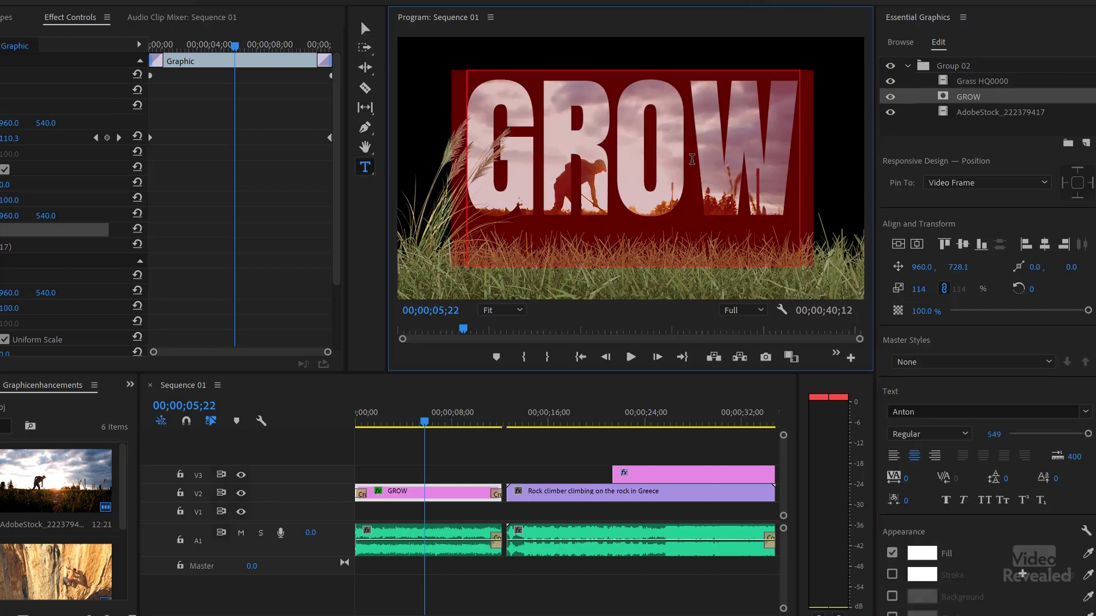
type("LIVE")
left_click(365, 28)
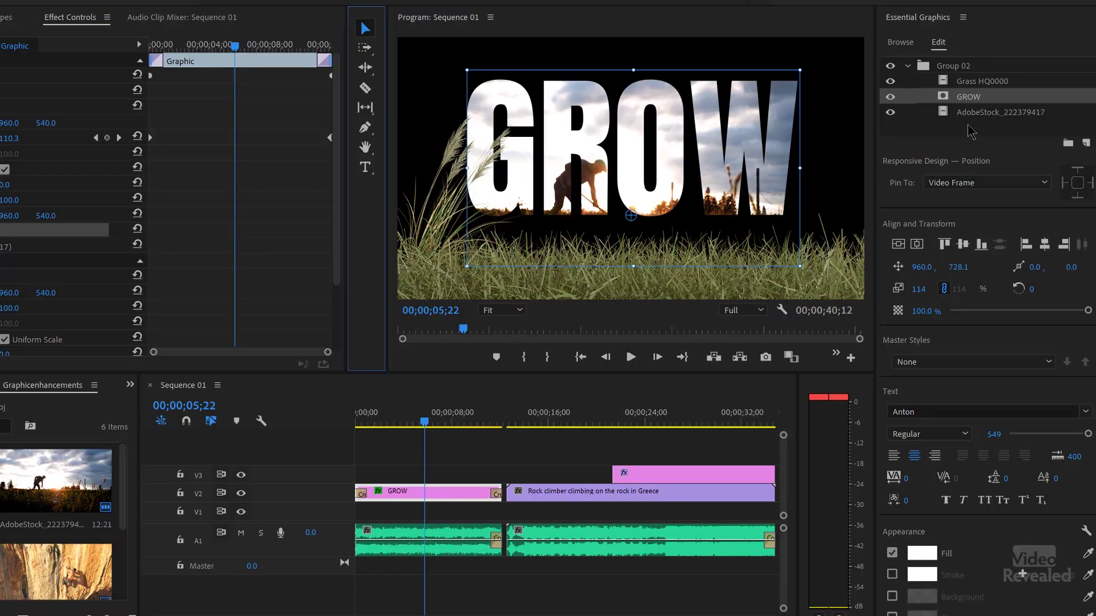
- Deselect the layers, collapse and re-expand Group 02, and preview the GROW title around 00;00;05;05
left_click(944, 133)
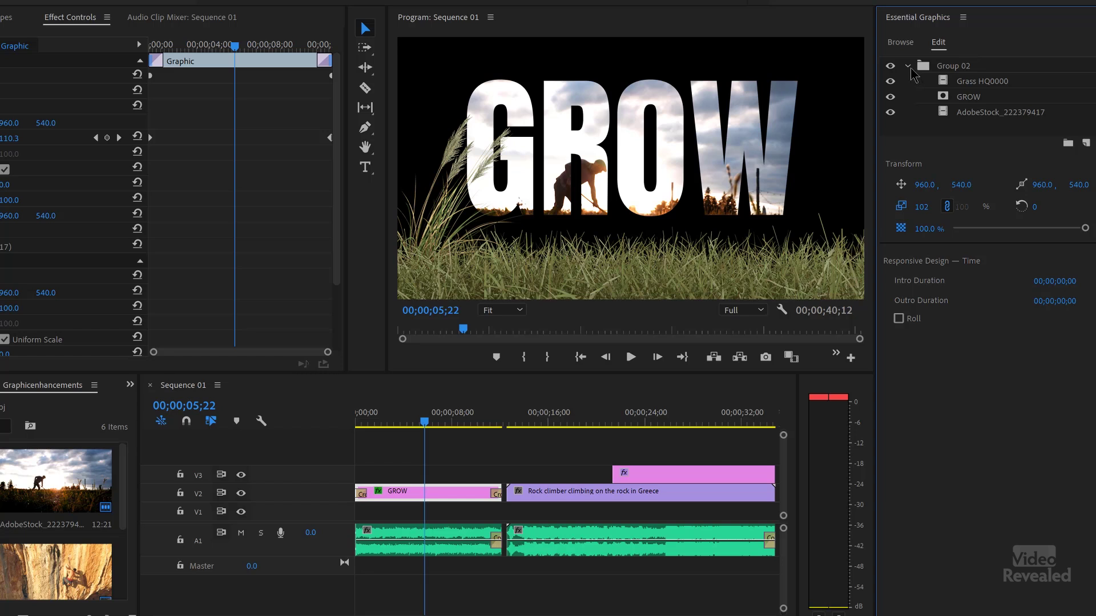
left_click(908, 67)
left_click(907, 67)
left_click_drag(405, 424, 365, 424)
left_click(417, 424)
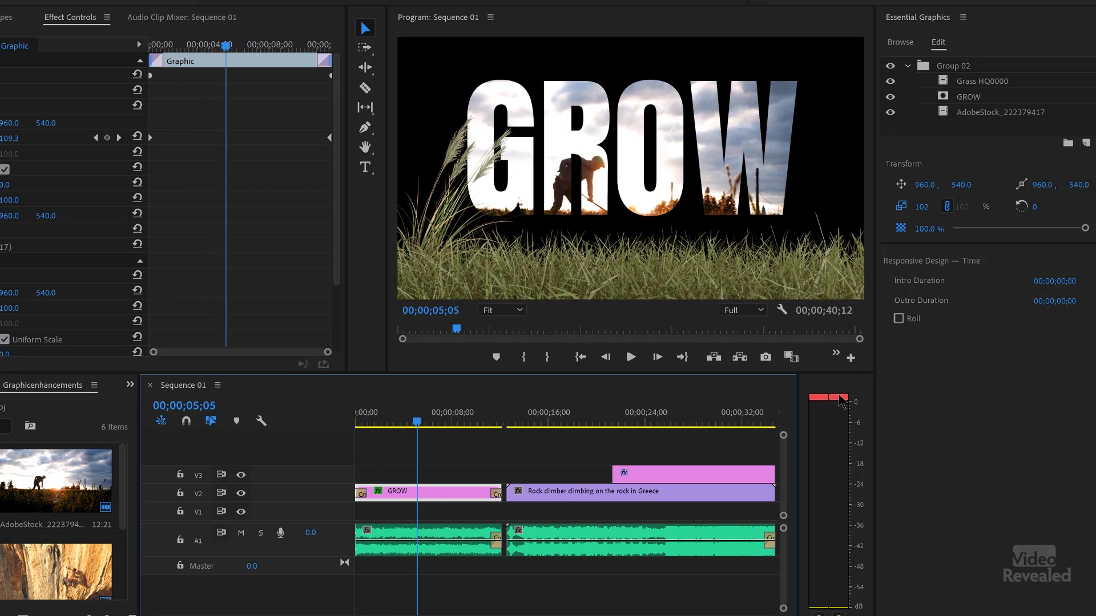
- Add a HELLO text graphic in the empty part of the sequence at 00;00;44;20
scroll(705, 428, "down", 5)
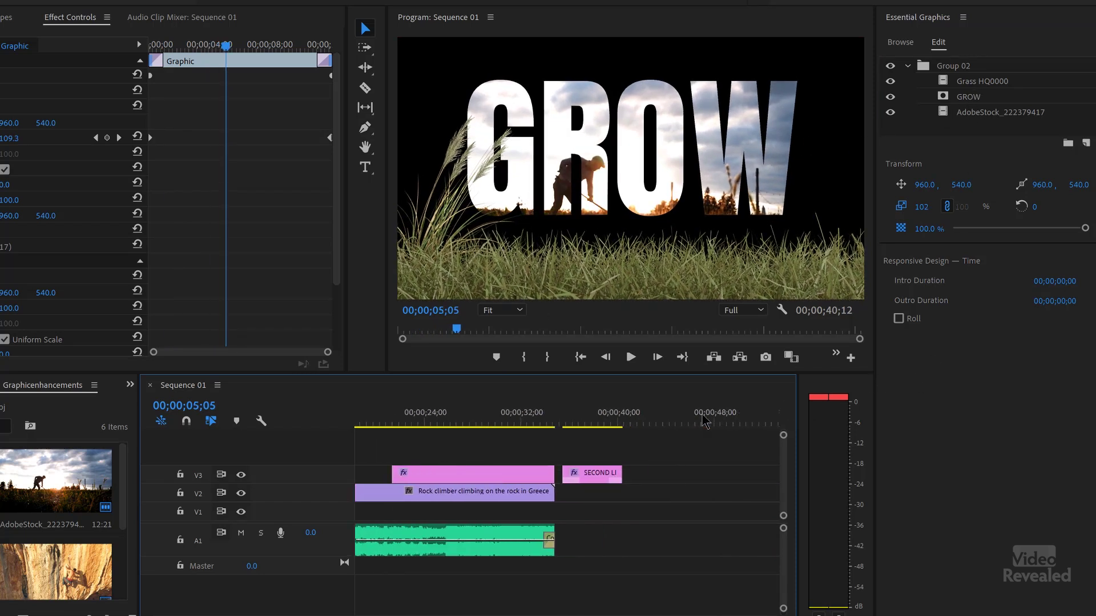
left_click(674, 422)
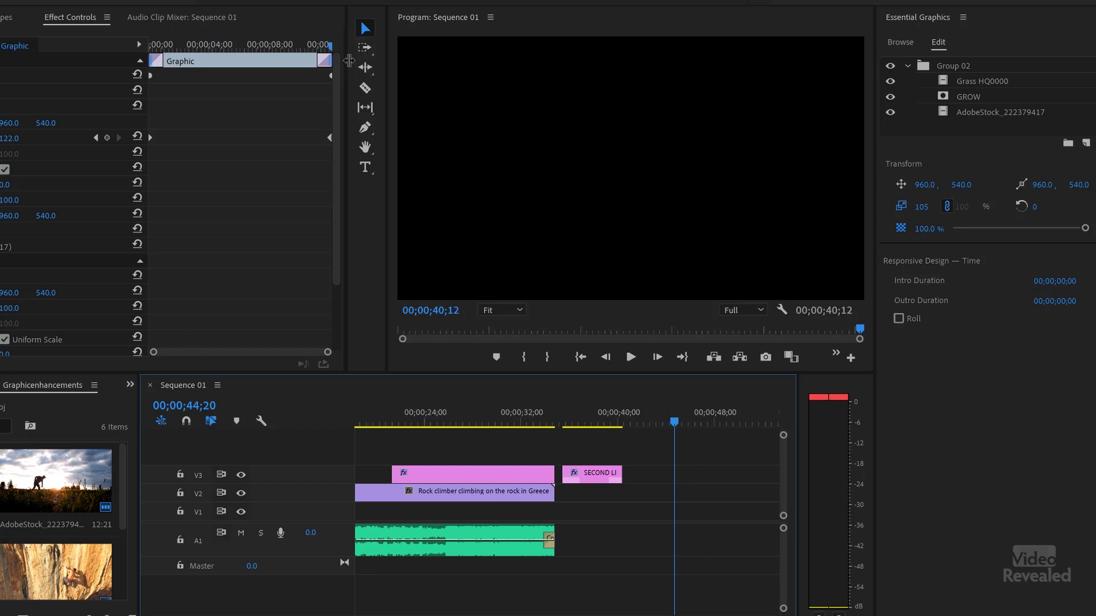
left_click(366, 167)
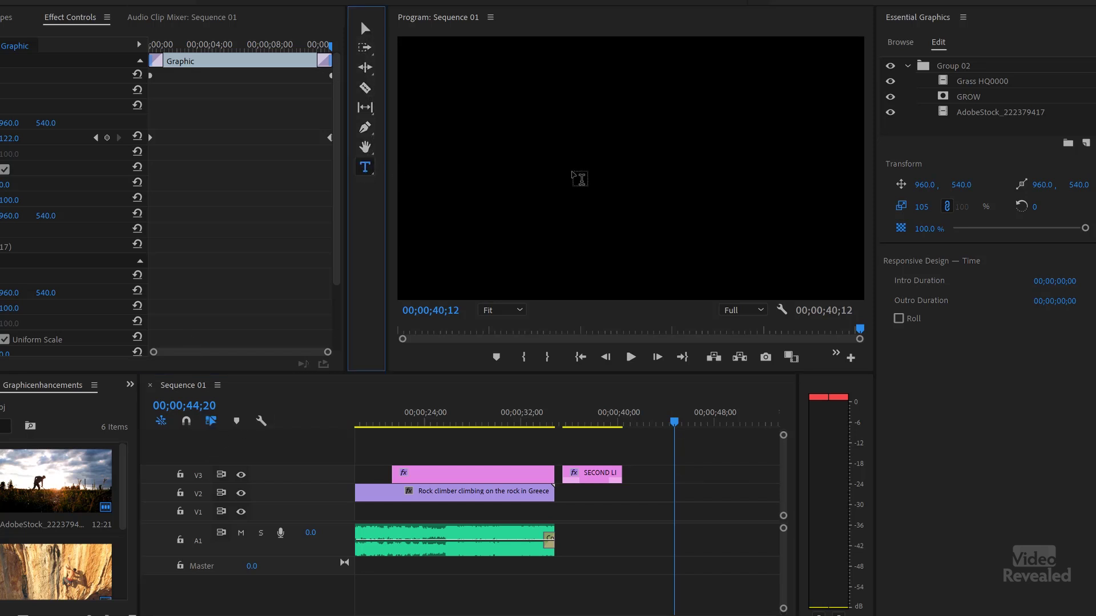
left_click(590, 171)
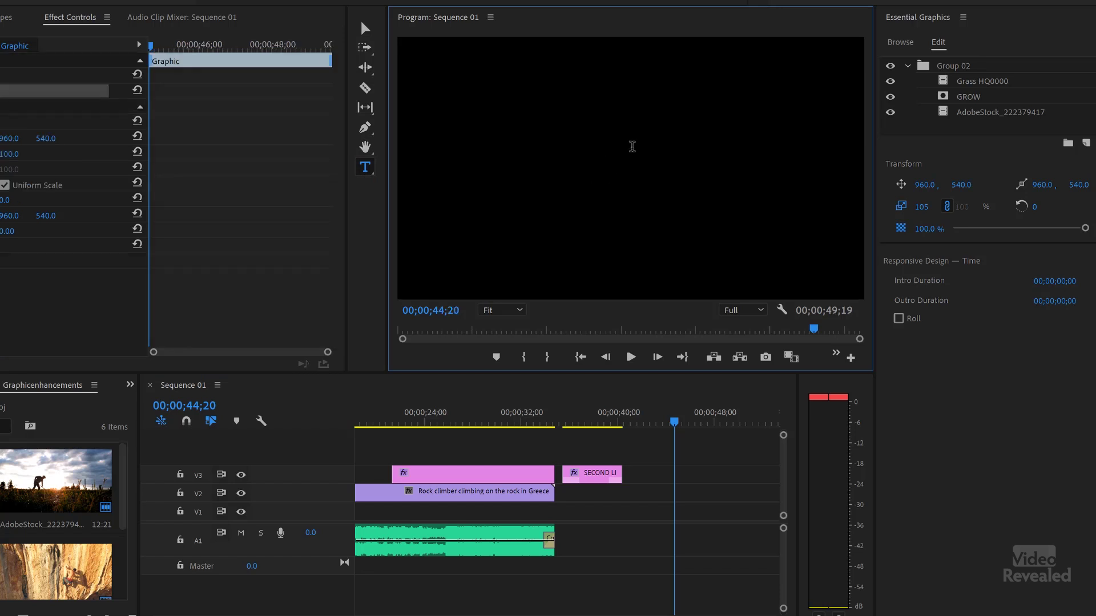
left_click(591, 182)
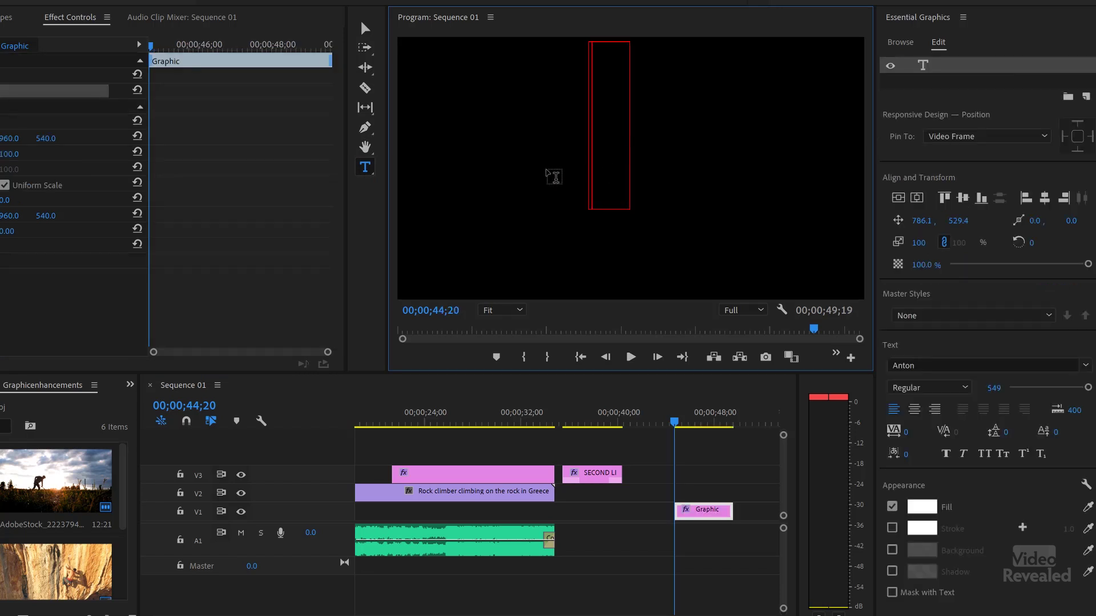
type("HELLO")
- Centre the HELLO text roughly in the frame at about 353, 726 and move its clip onto track V2
left_click(367, 27)
left_click_drag(714, 114, 608, 162)
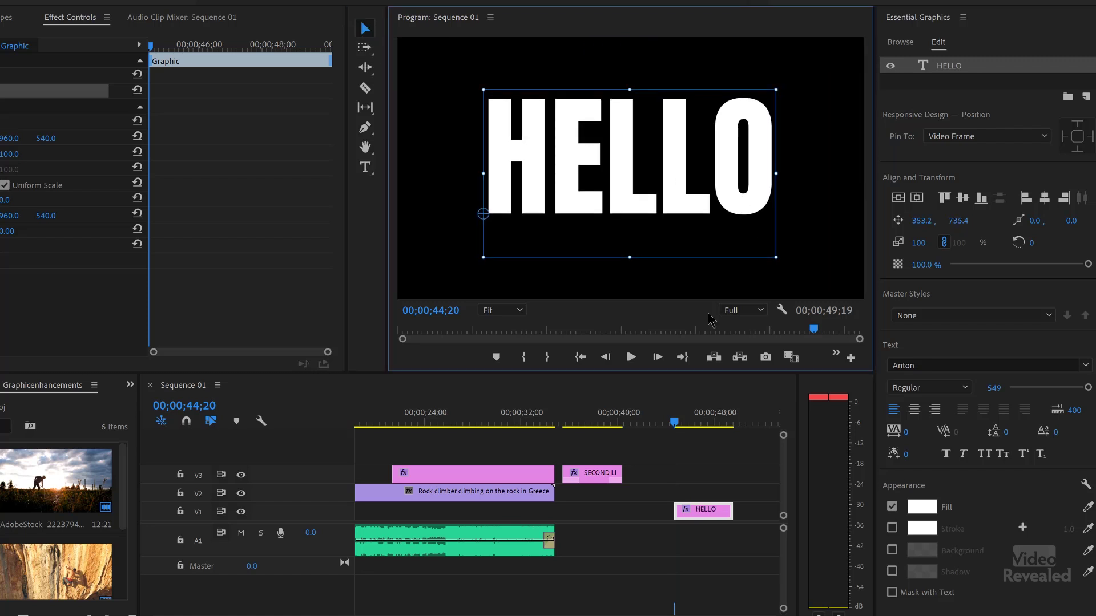
left_click(701, 421)
left_click_drag(693, 503, 688, 487)
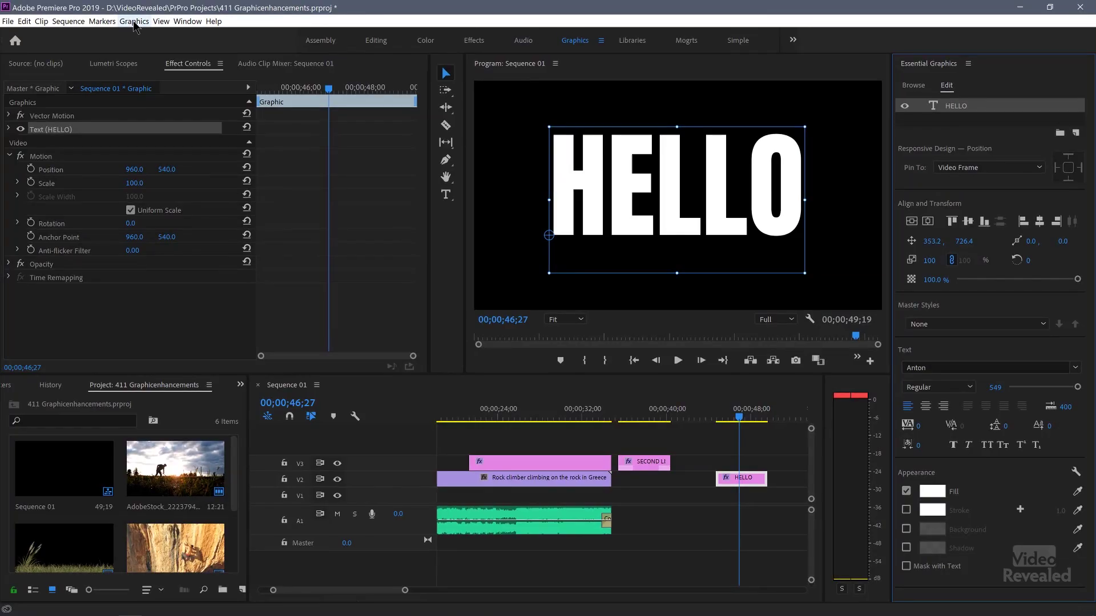
- Add the AdobeStock_222379417 video as a layer of the HELLO graphic and place it below the text
left_click(134, 22)
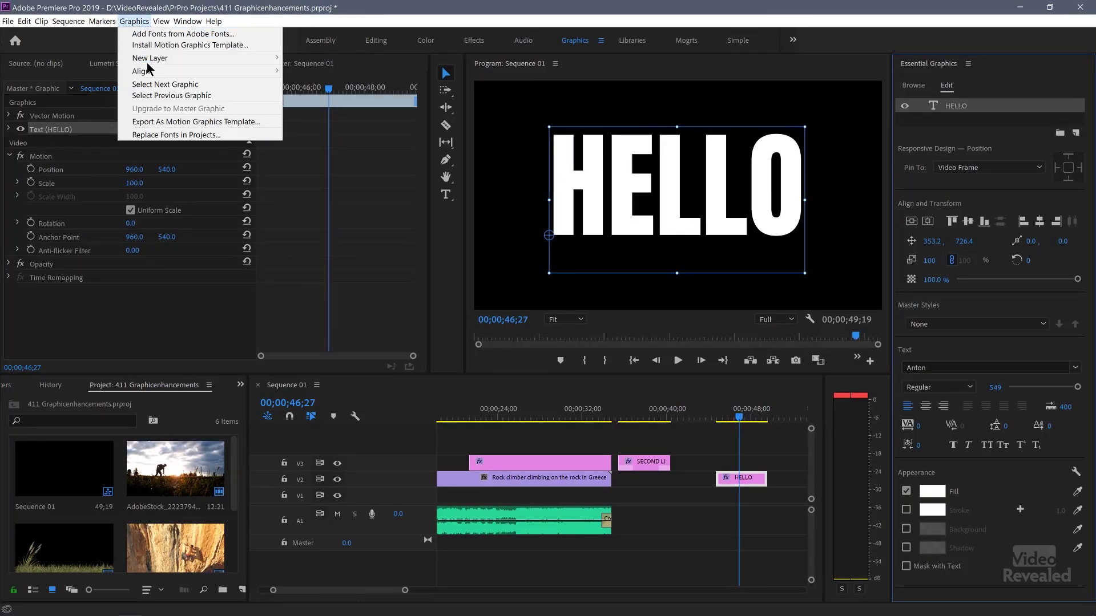
mouse_move(171, 57)
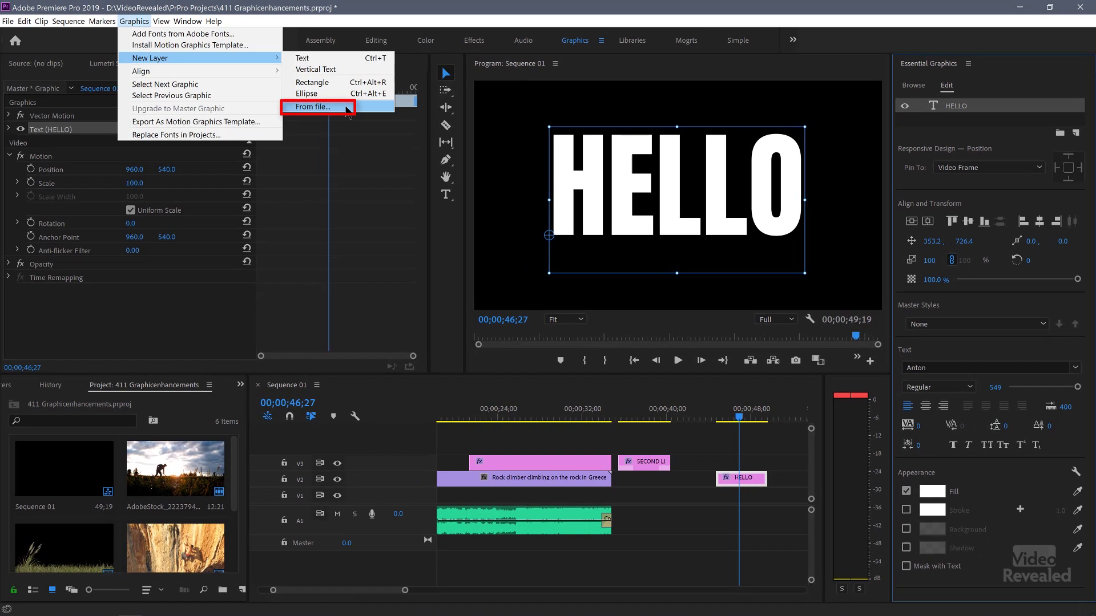
left_click(191, 468)
left_click_drag(177, 472, 944, 108)
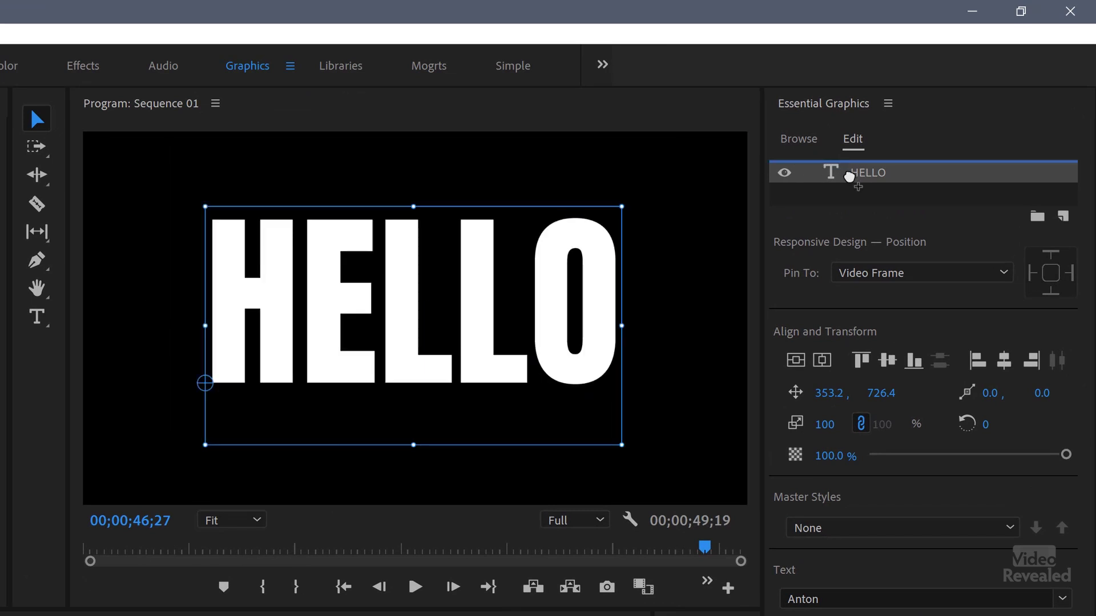
left_click_drag(849, 177, 860, 194)
left_click(865, 197)
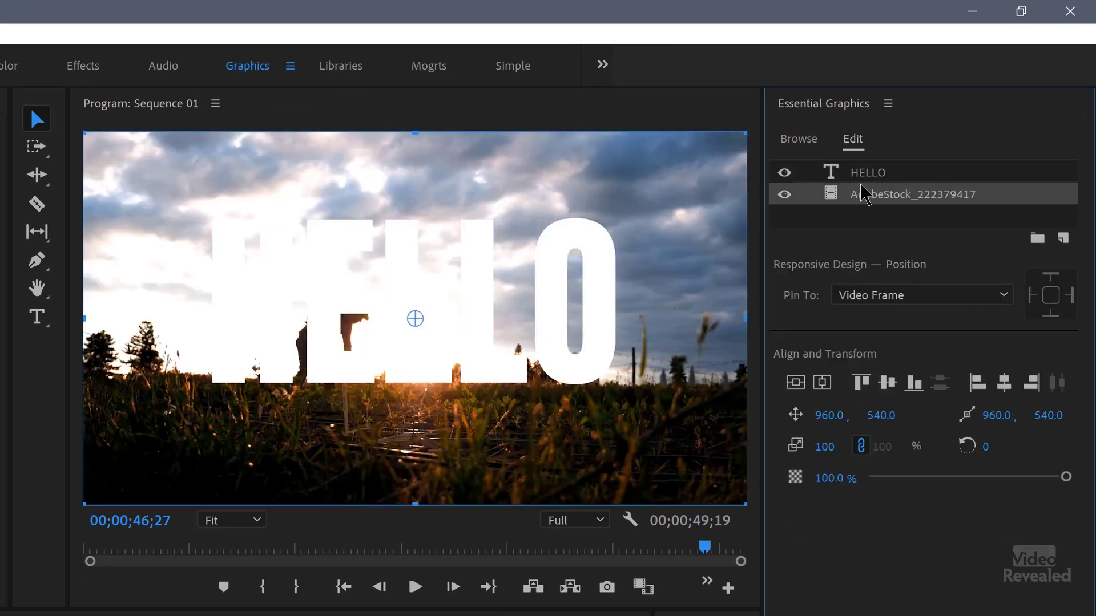
- Enable Mask with Text on the HELLO layer so the footage fills the letters, and play the result
left_click(865, 175)
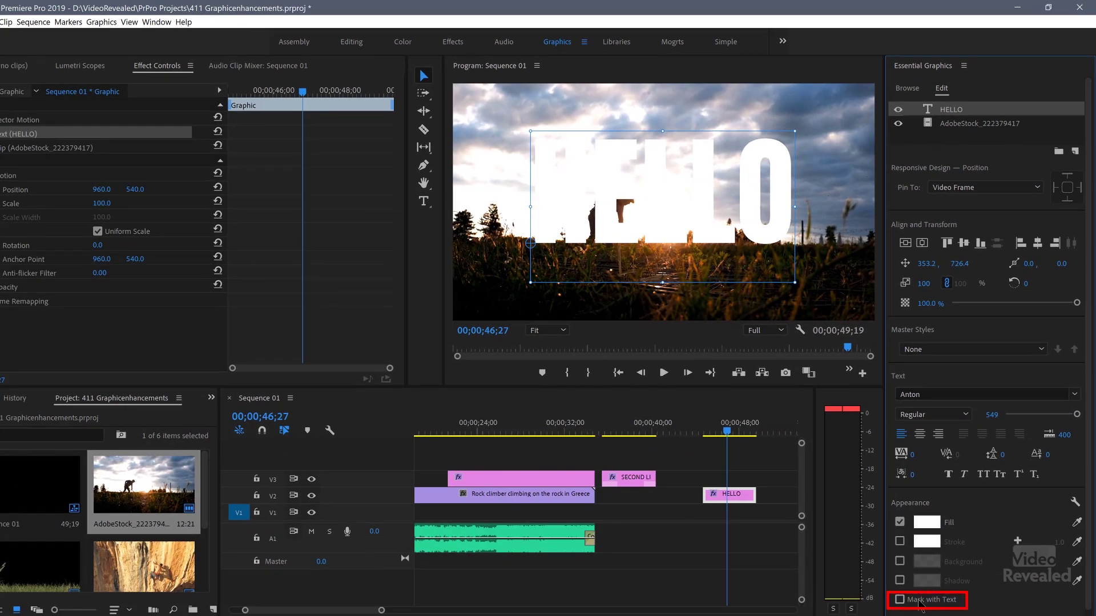
left_click(900, 600)
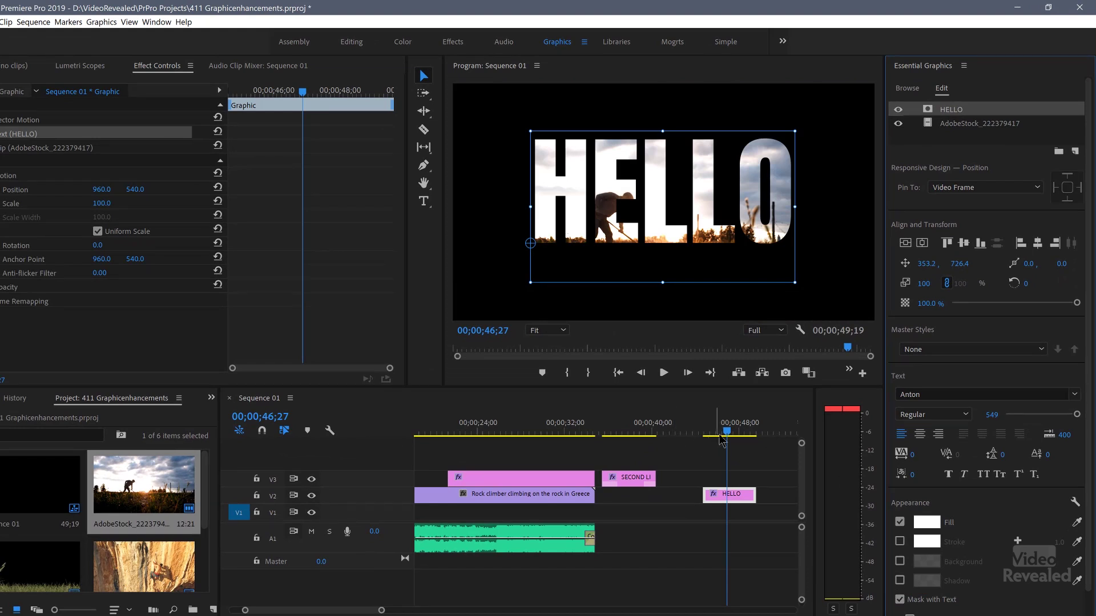
key("space")
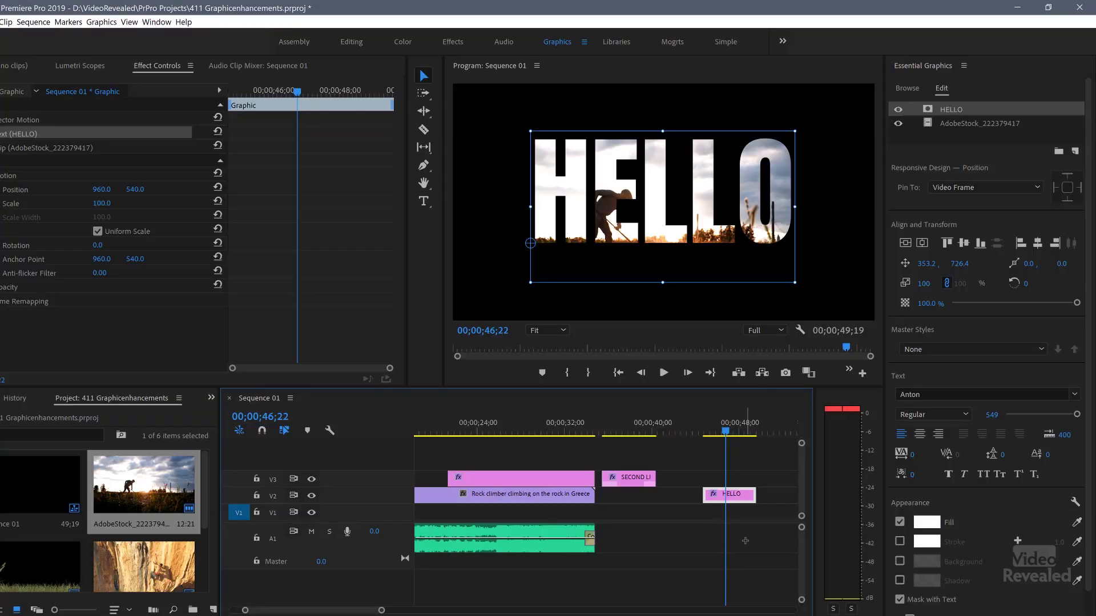
- Delete the HELLO graphic from the timeline and move the playhead to the Extreme Rock Climbing title at 00;00;28;09
key("Delete")
scroll(481, 444, "up", 5)
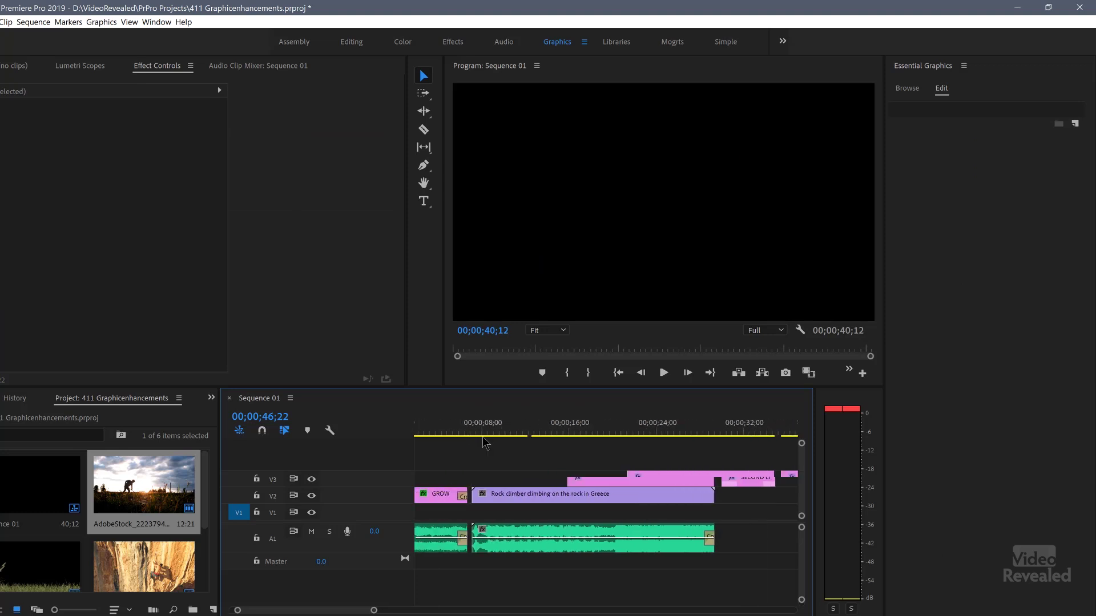
left_click_drag(597, 437, 704, 436)
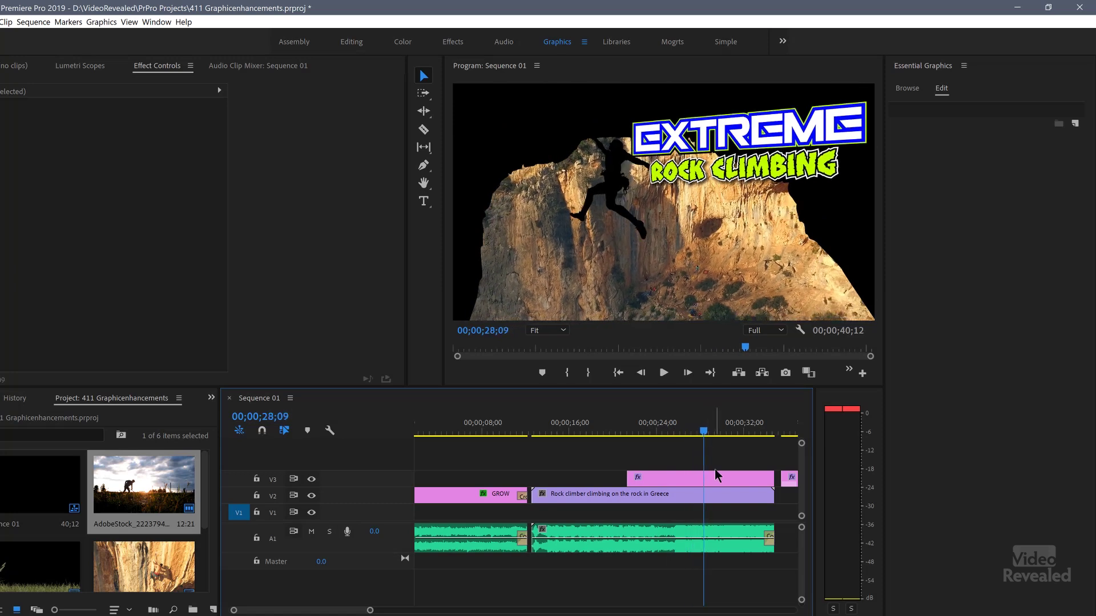
- Select the Extreme Rock Climbing graphic and examine its masking by toggling the visibility of the Silhouette group, Rock and Climber layers
left_click(714, 479)
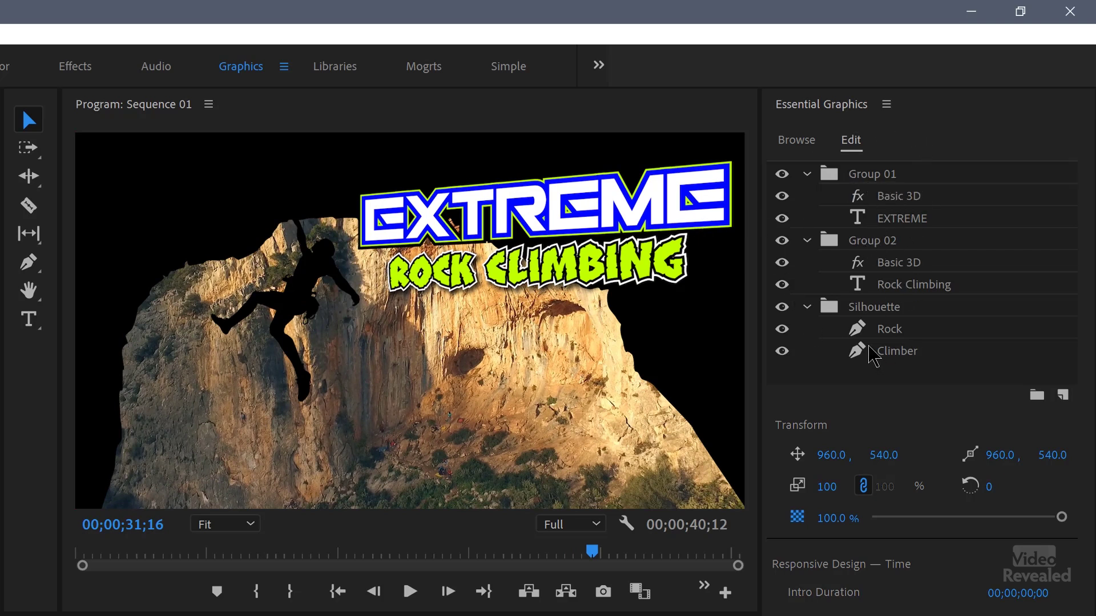
left_click(783, 307)
left_click(783, 307)
left_click(783, 329)
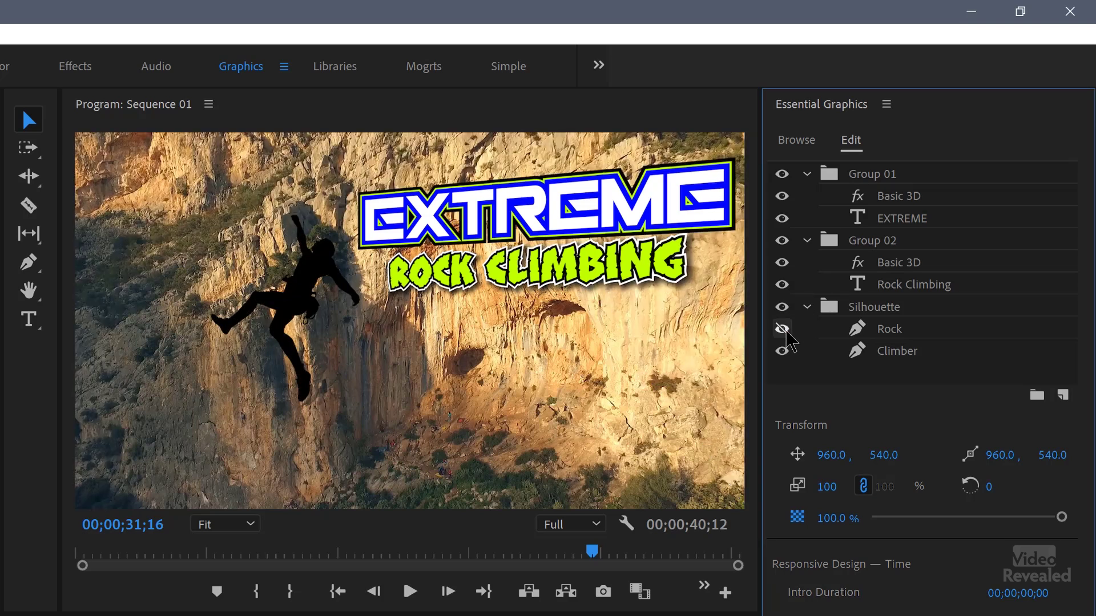
left_click(783, 329)
left_click(783, 351)
left_click(782, 351)
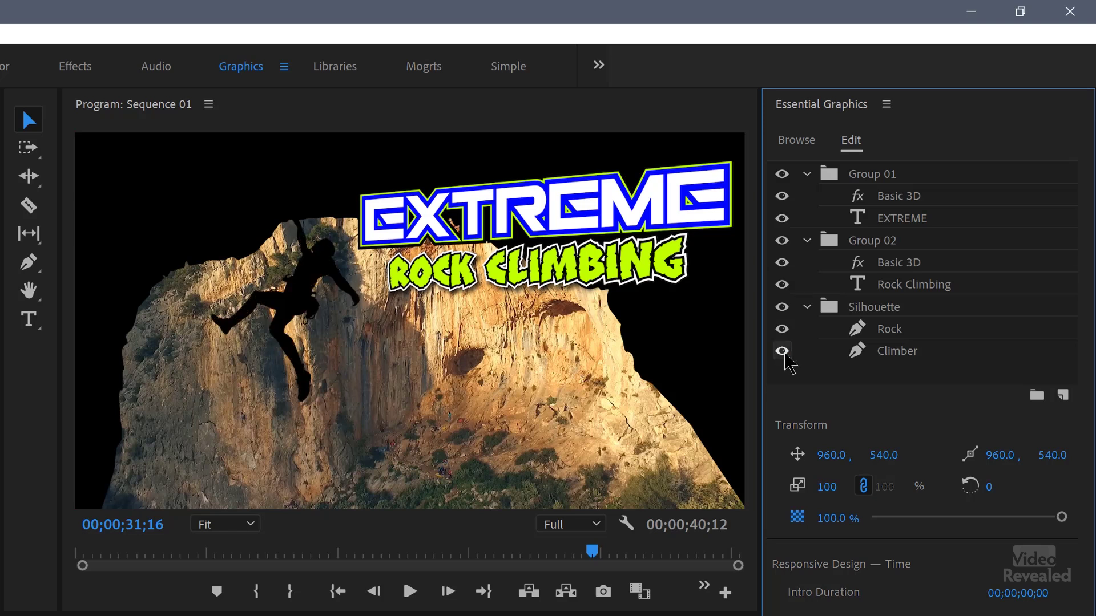
left_click(782, 330)
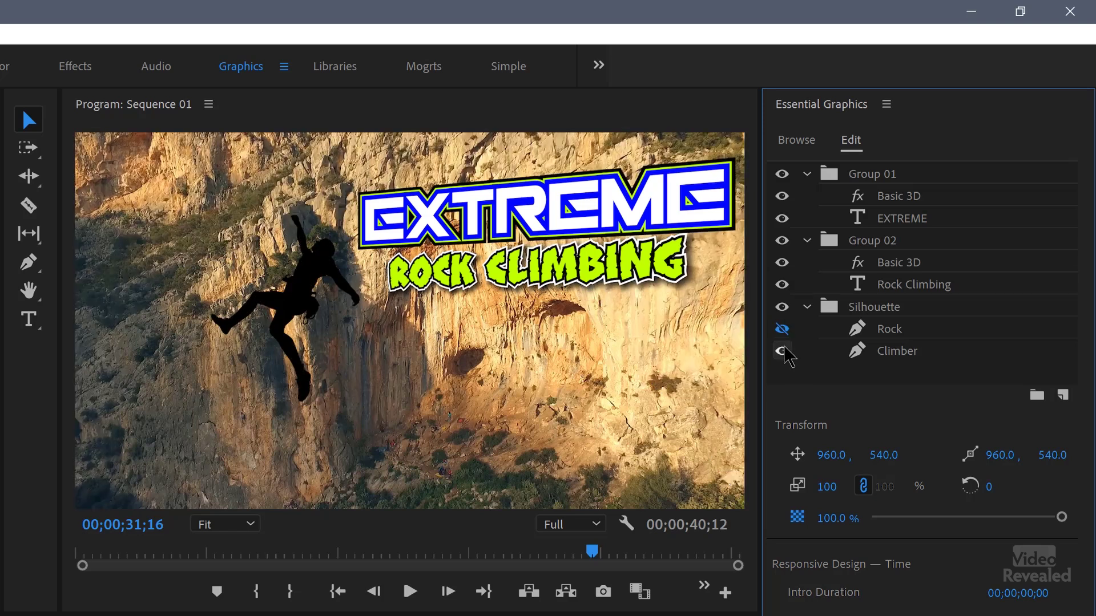
left_click(783, 351)
left_click(783, 351)
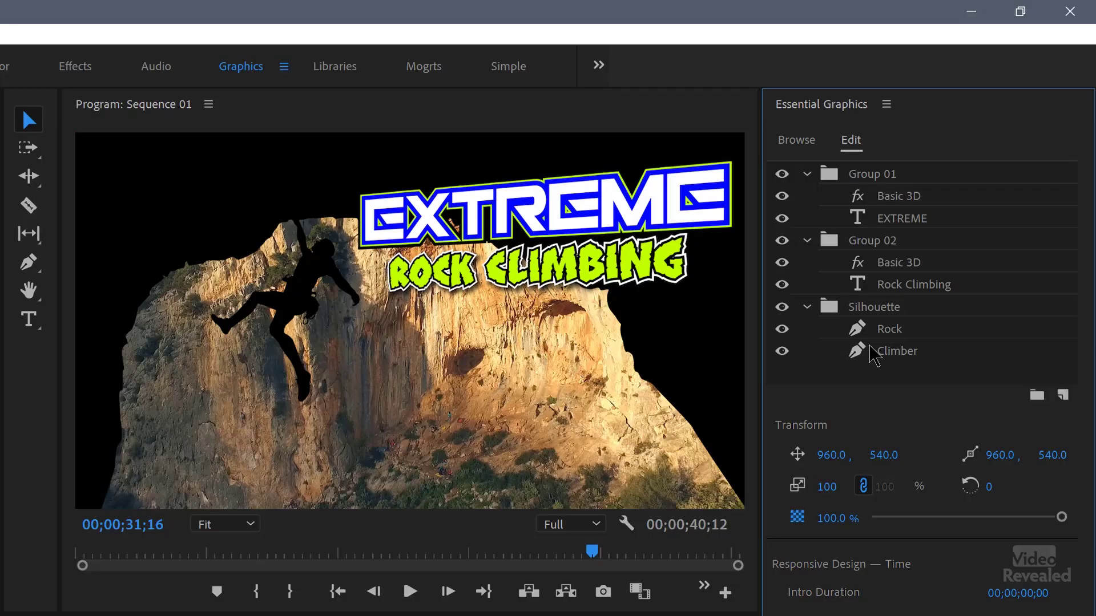
- Select the Climber layer and switch the visibility of Group 02 and Group 01 off and back on
left_click(904, 352)
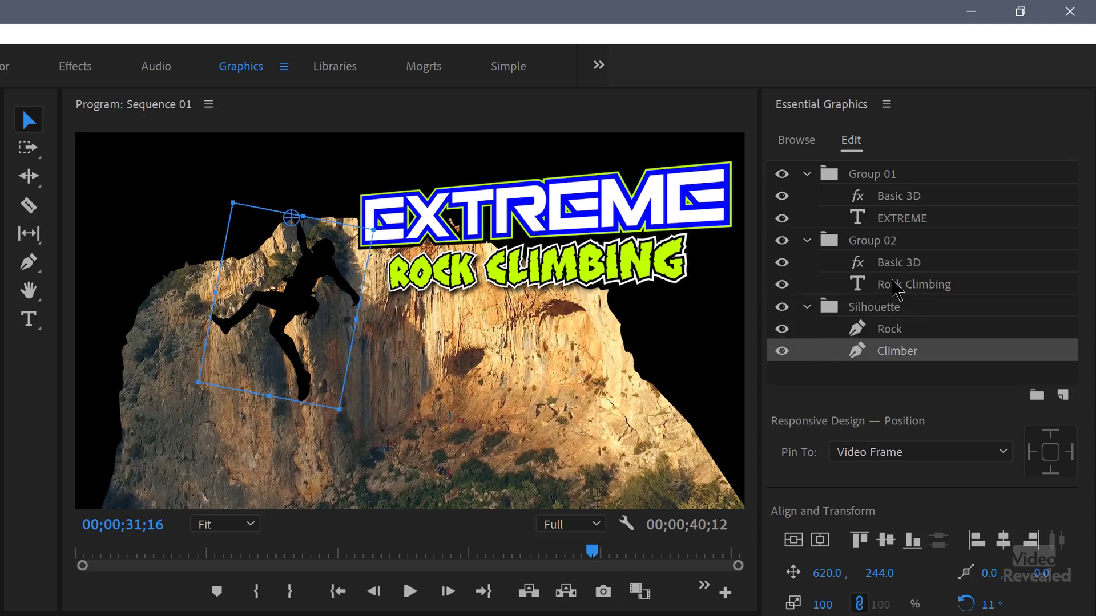
left_click(781, 240)
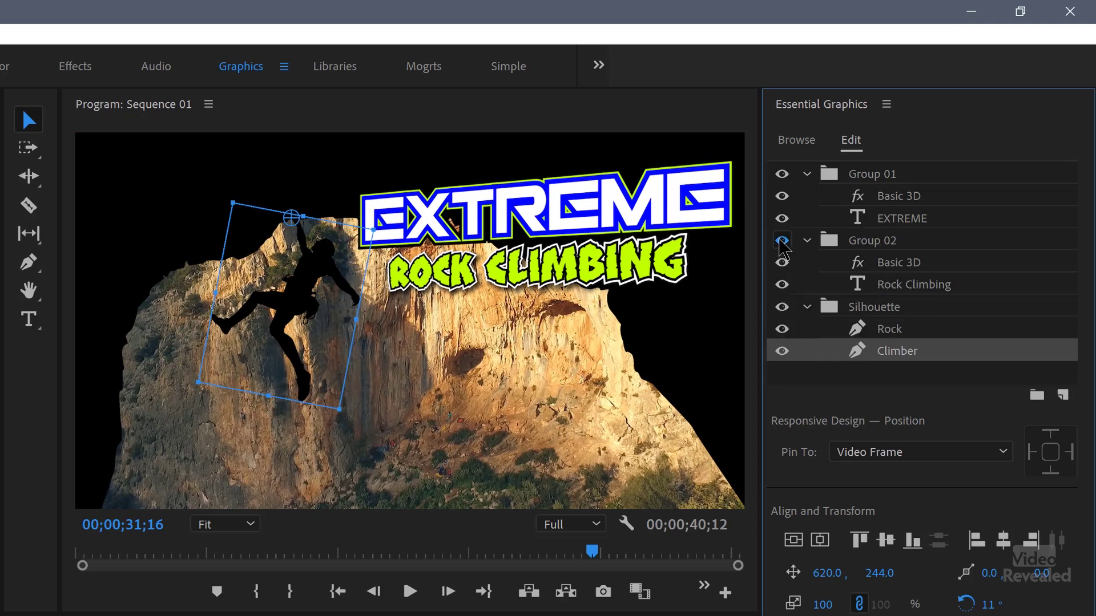
left_click(781, 240)
left_click(781, 174)
left_click(782, 174)
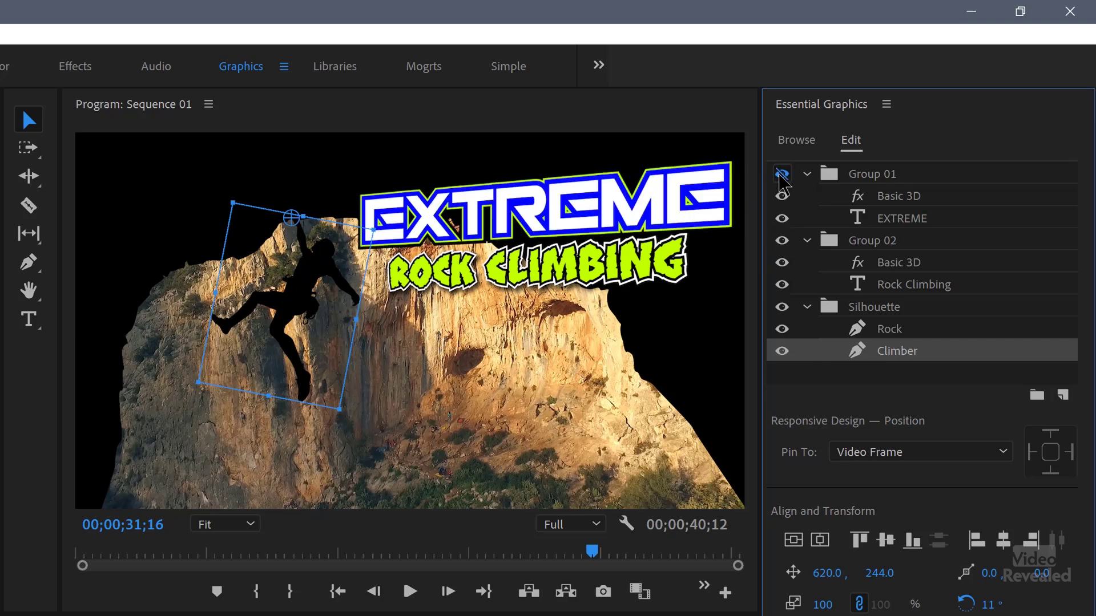
- Turn off the white outer stroke and the shadow of the Rock Climbing text, and briefly hide and restore its black stroke
left_click(887, 267)
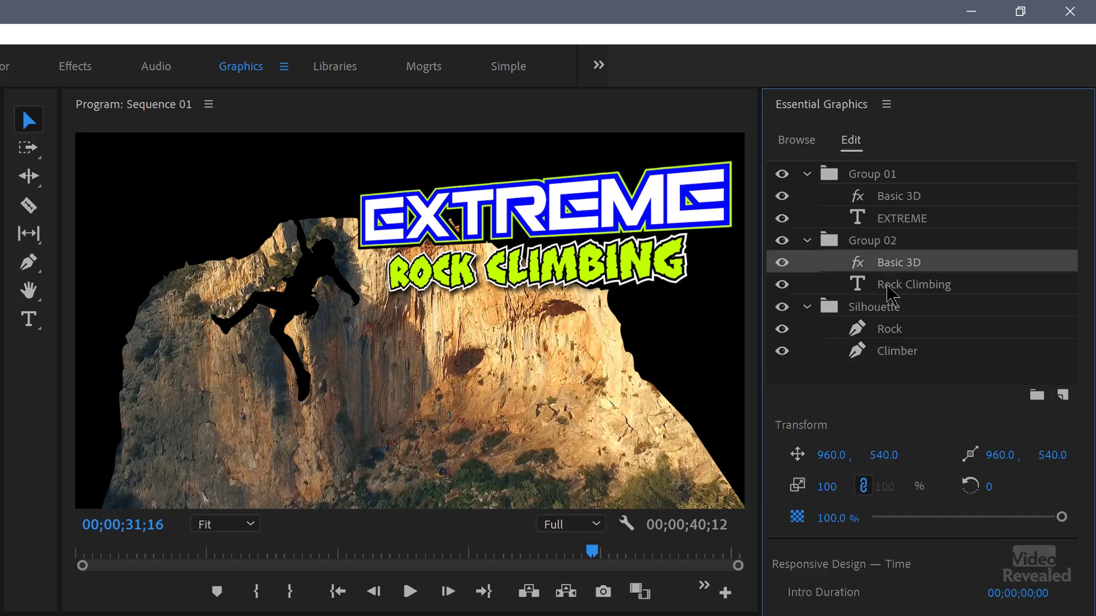
left_click(892, 289)
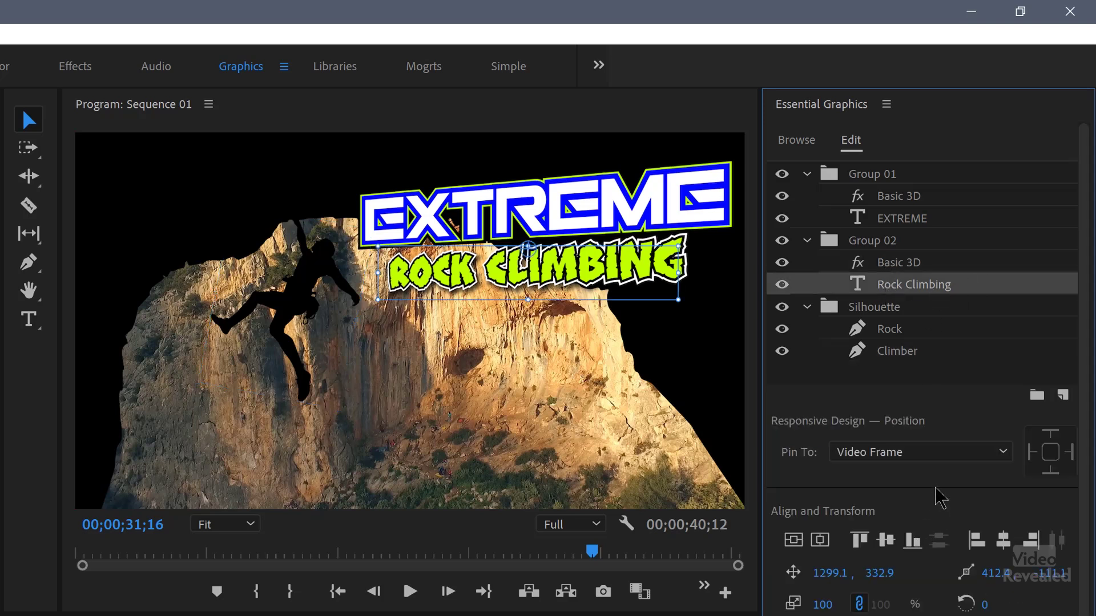
scroll(941, 502, "down", 8)
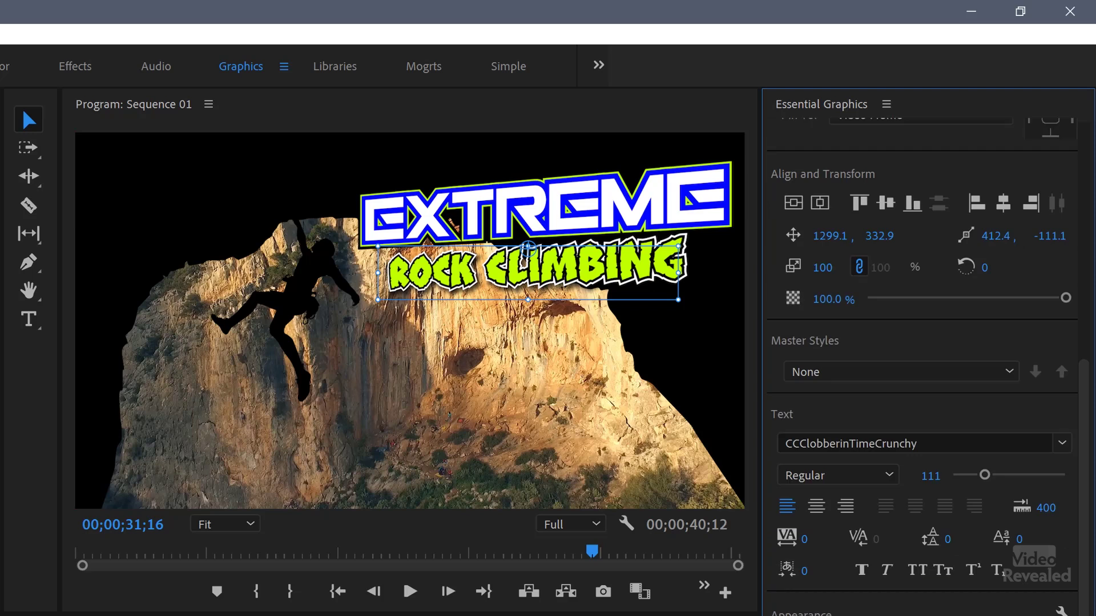
scroll(921, 399, "down", 1)
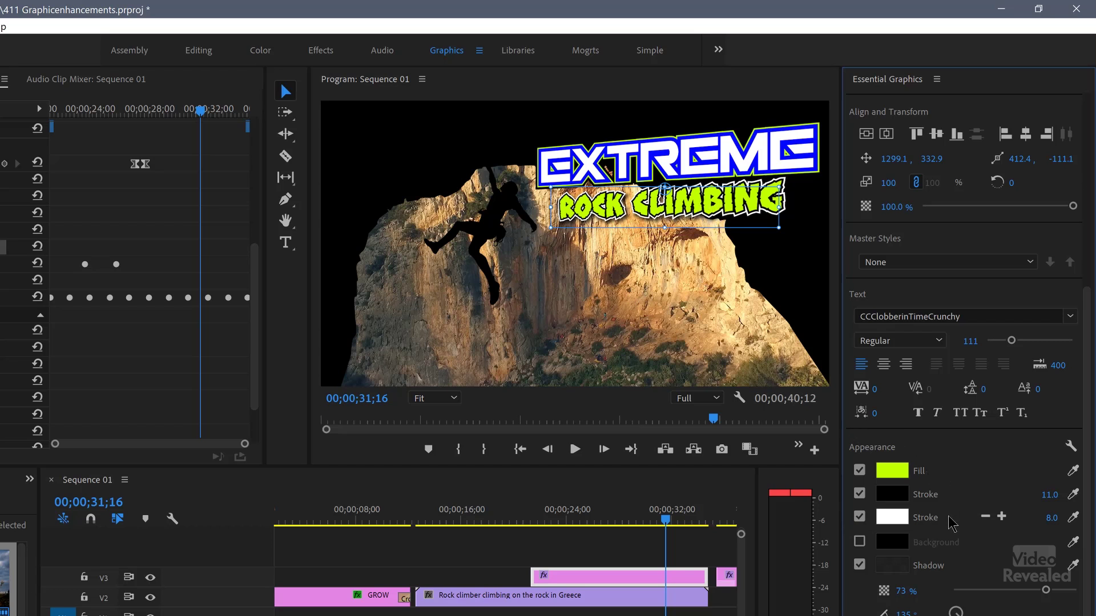
left_click(859, 516)
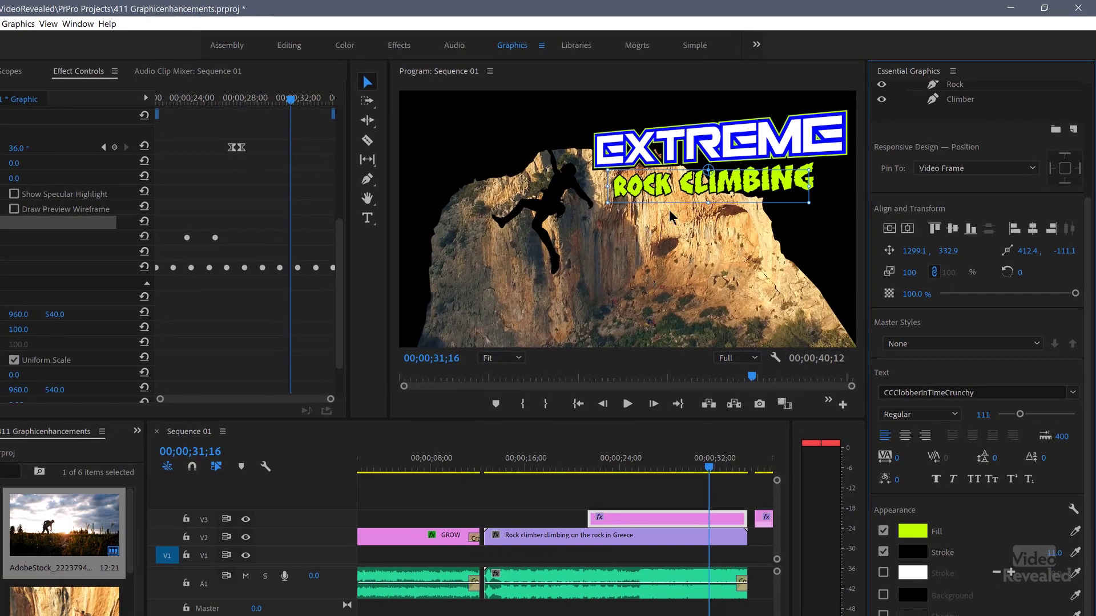
left_click(885, 554)
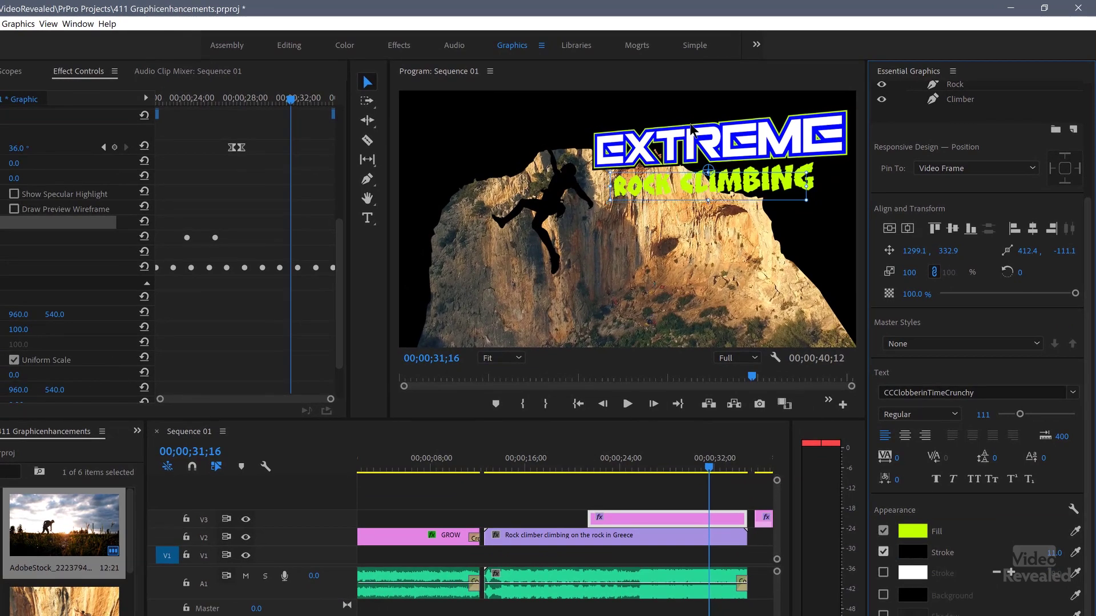
left_click(884, 554)
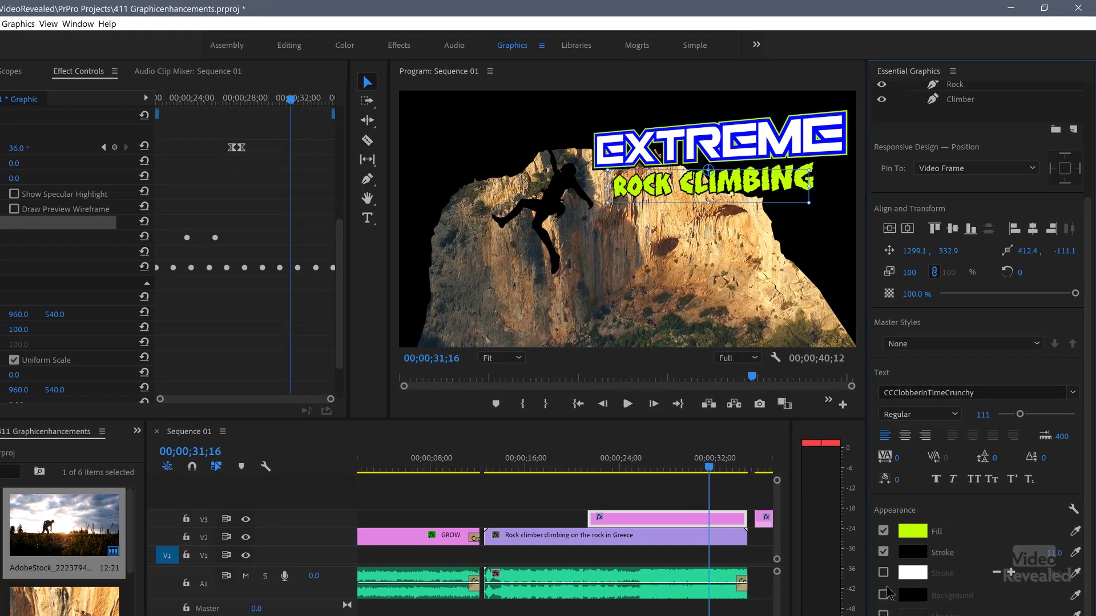
- Turn the Rock Climbing text's outer stroke back on, colour it red (E00000) and increase its width
left_click(912, 573)
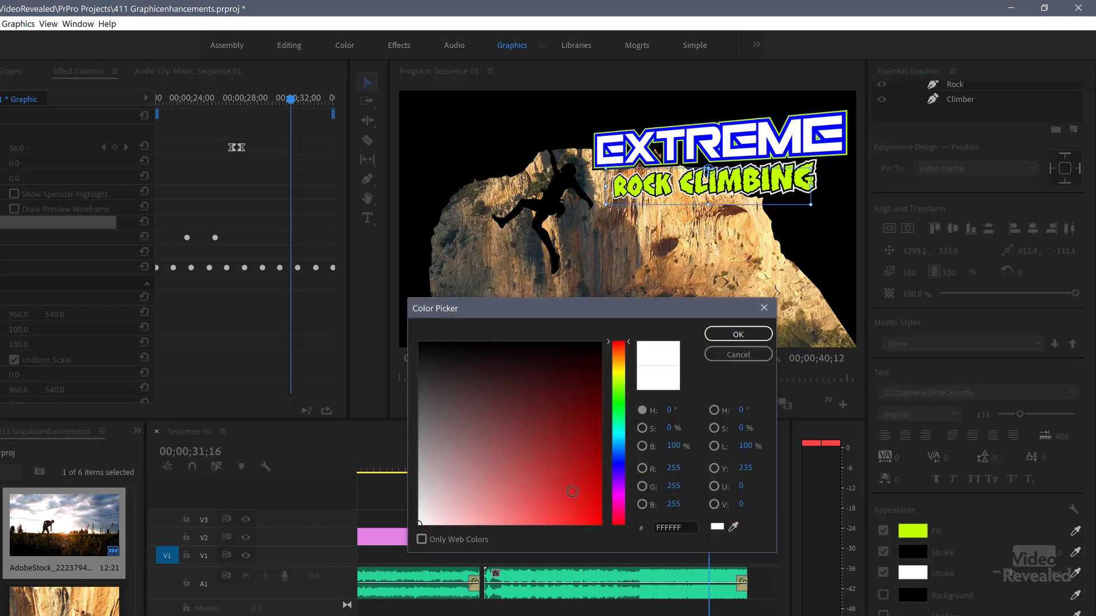
left_click(604, 502)
left_click(738, 334)
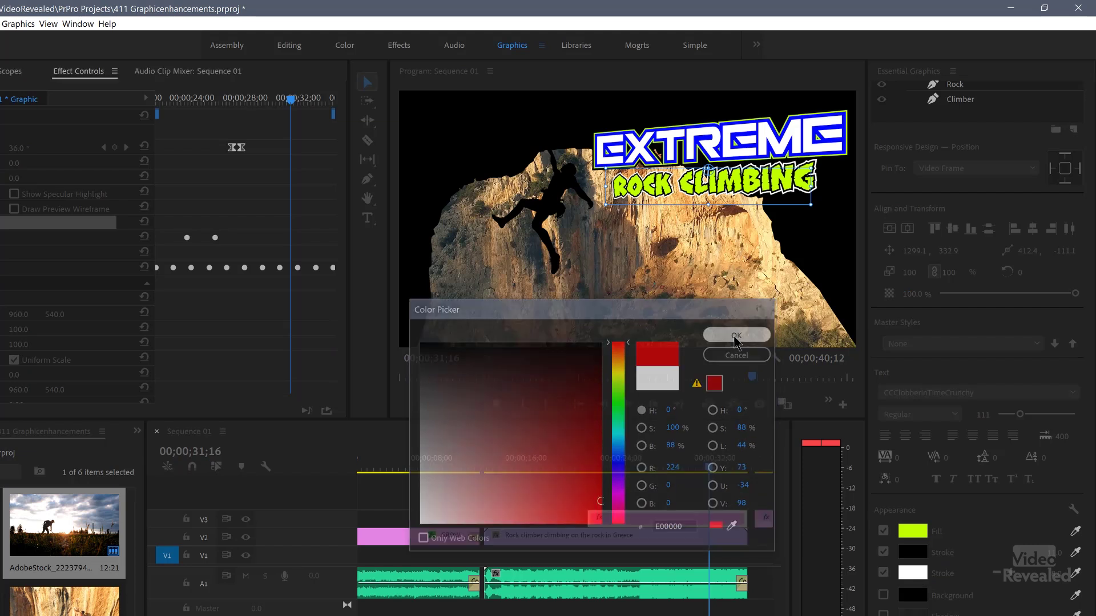
mouse_move(1056, 573)
left_mouse_down()
mouse_move(1091, 573)
mouse_move(1056, 573)
left_mouse_up()
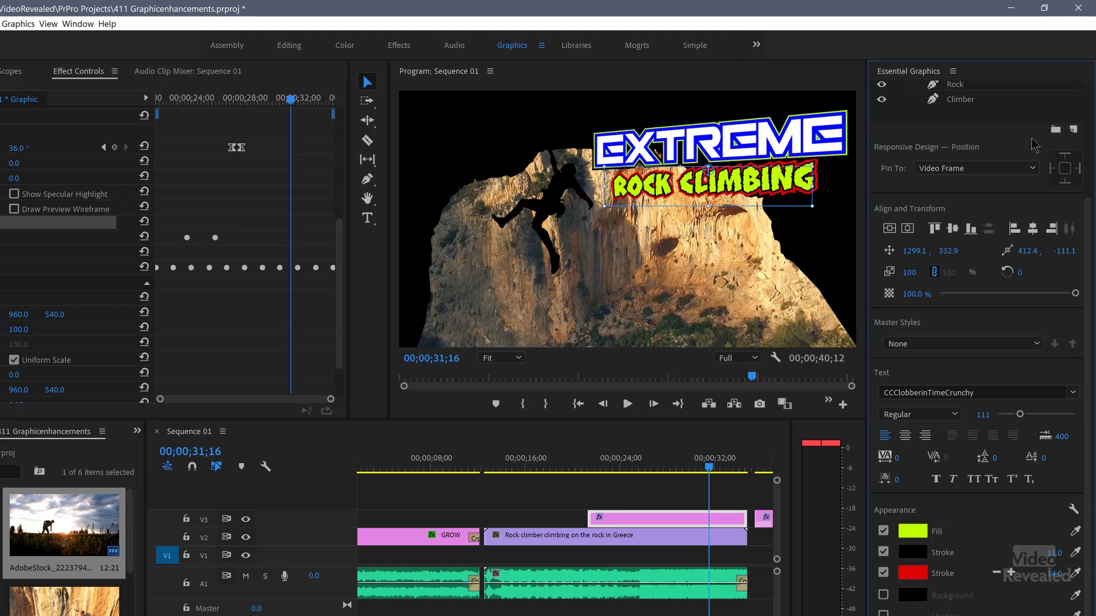
- Compare Group 02 with and without its Basic 3D effect, and scrub the playhead back to 00;00;28;00
scroll(1036, 149, "up", 5)
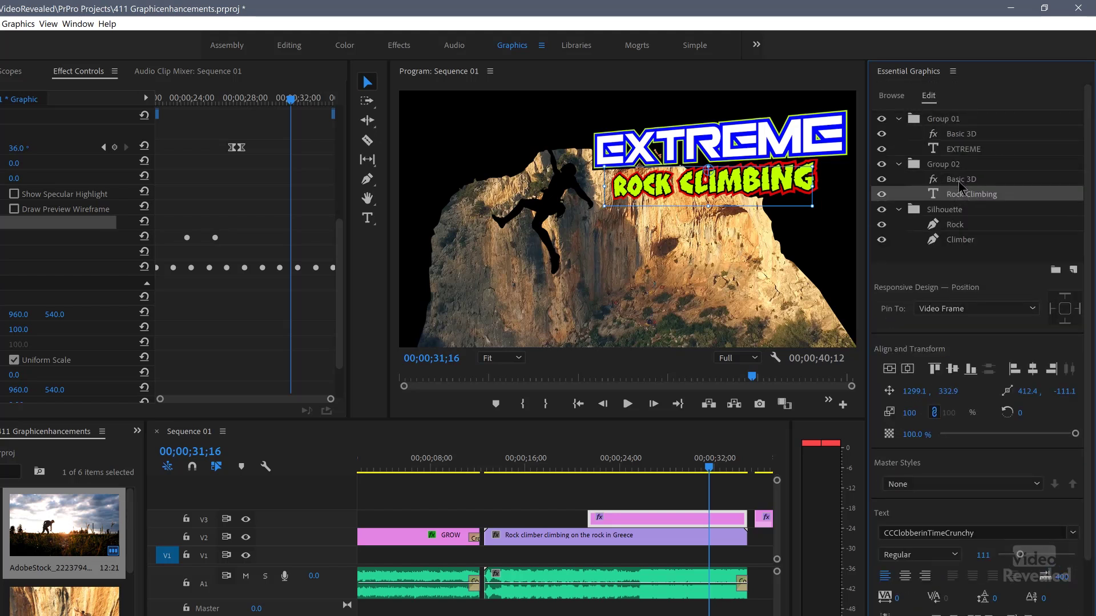
left_click(961, 180)
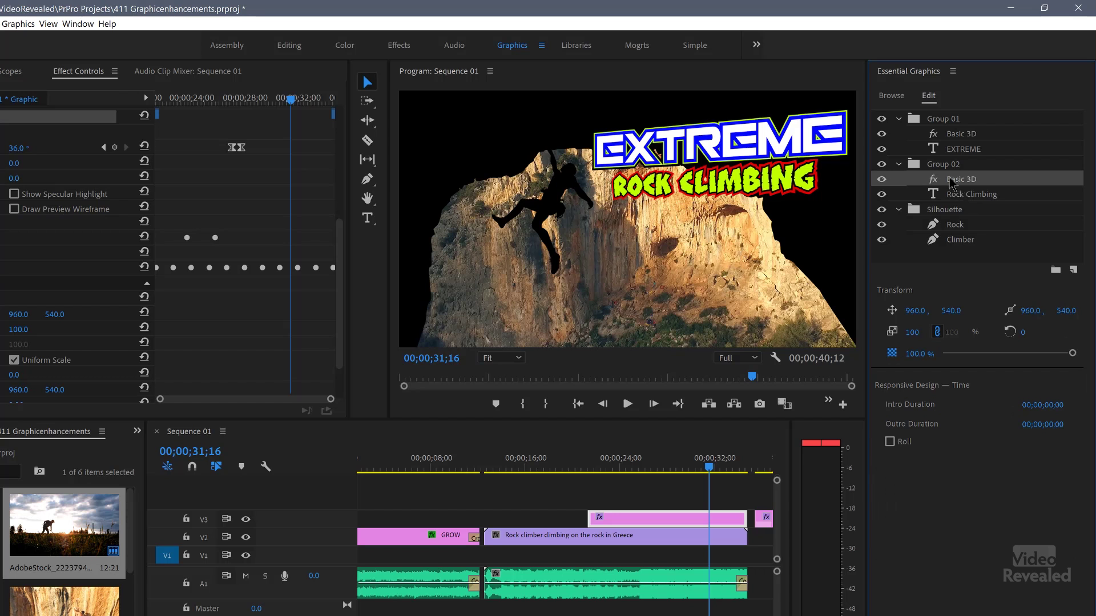
left_click(882, 180)
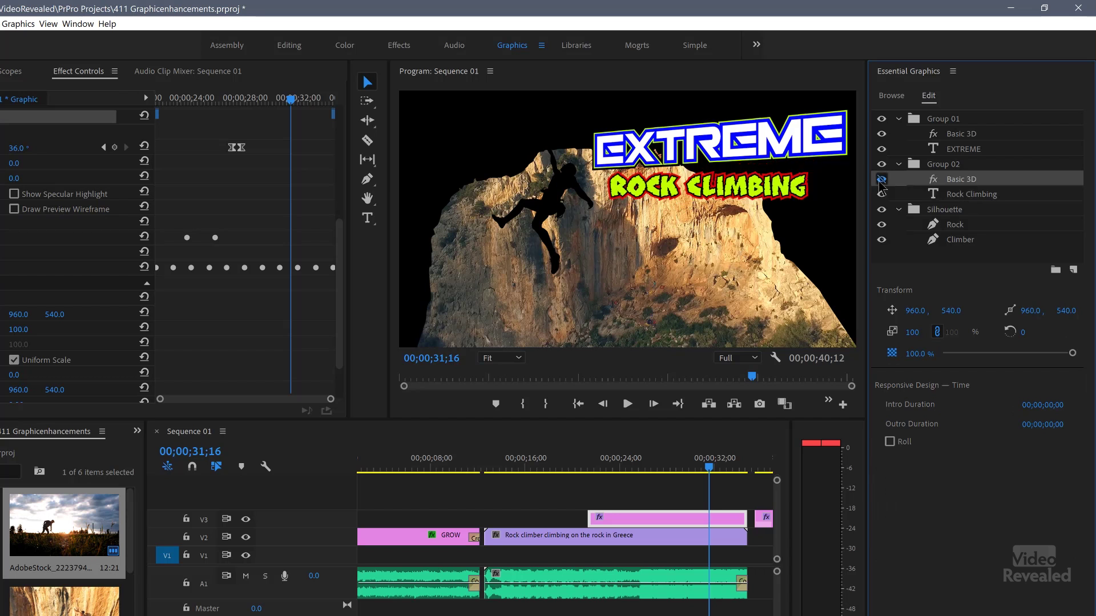
left_click(881, 180)
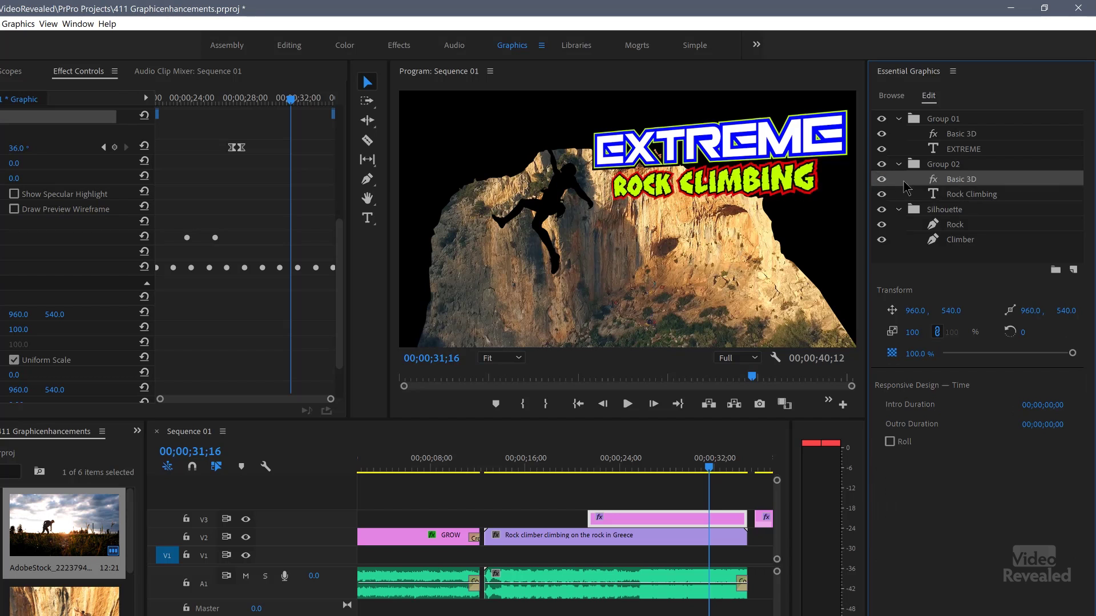
left_click(692, 478)
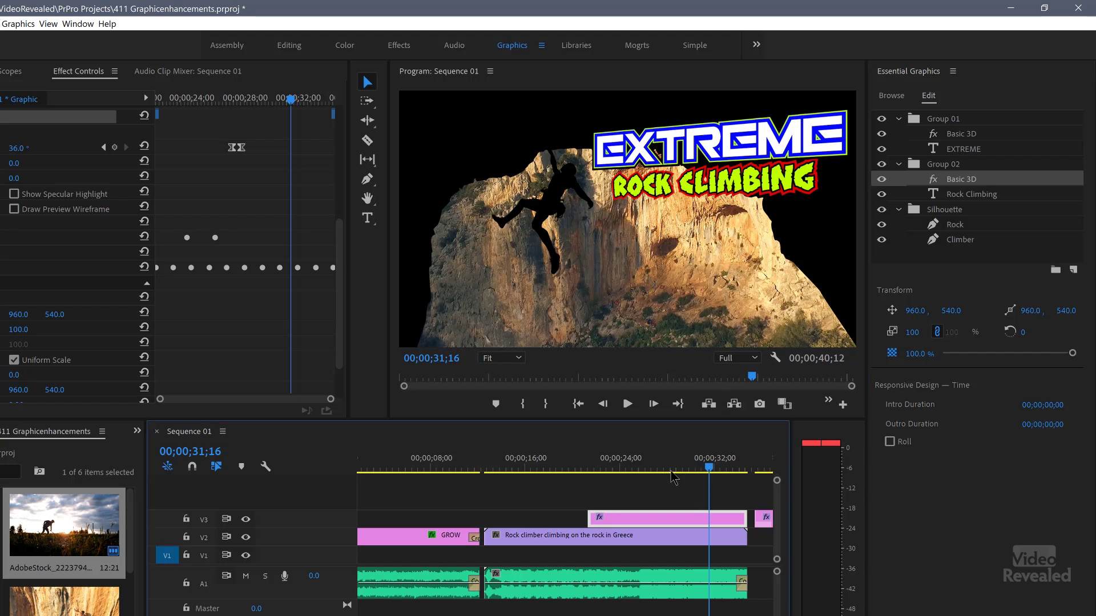
left_click_drag(692, 470, 672, 481)
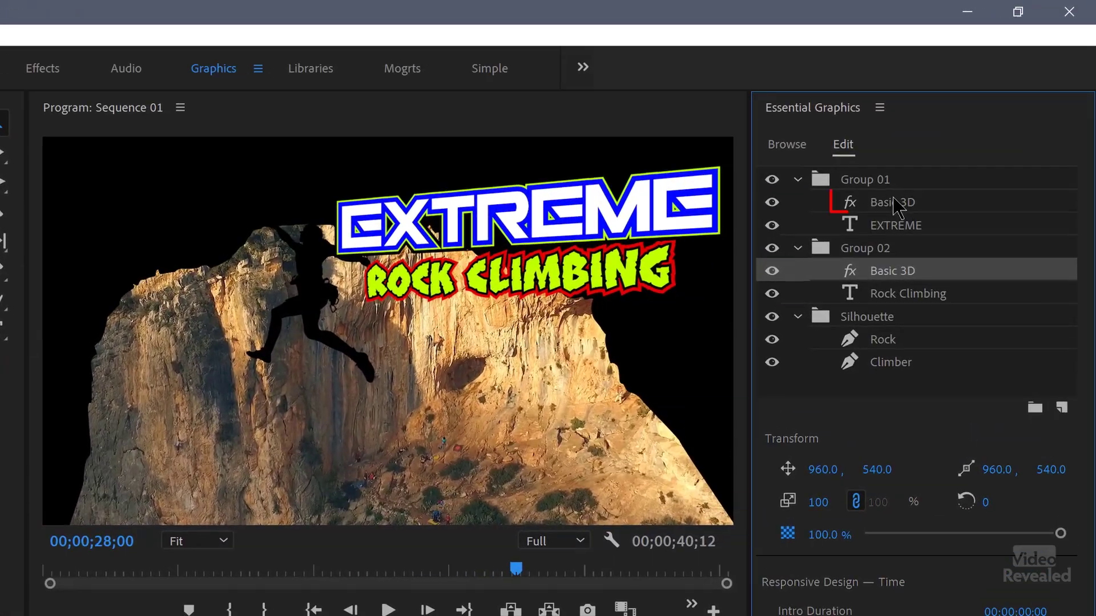
- Compare the EXTREME and Rock Climbing text with and without their groups' Basic 3D effects by toggling each effect off and on
left_click(897, 206)
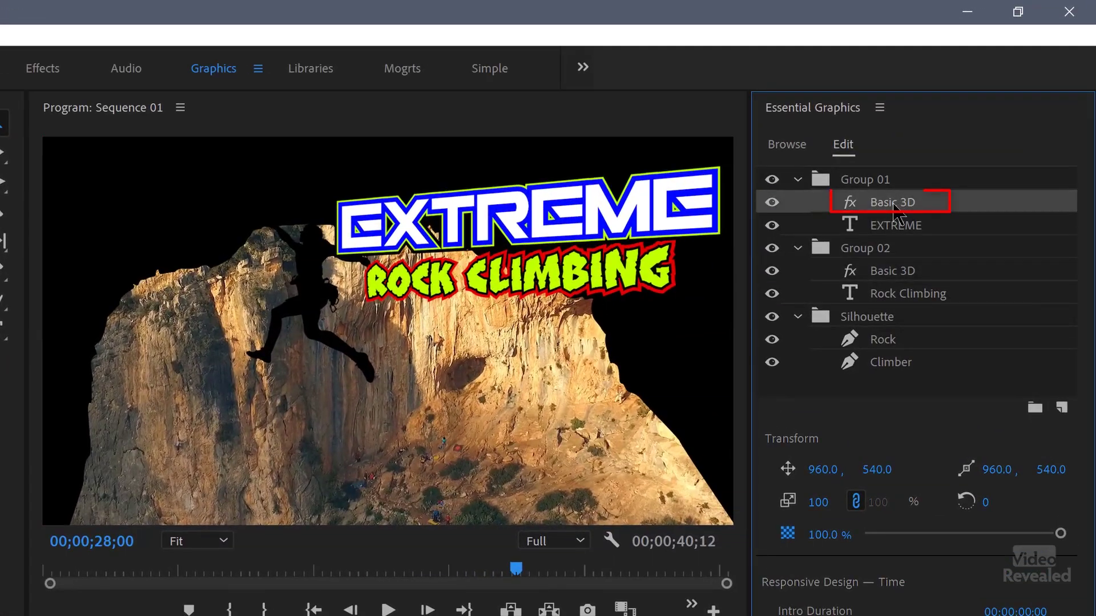
left_click(775, 203)
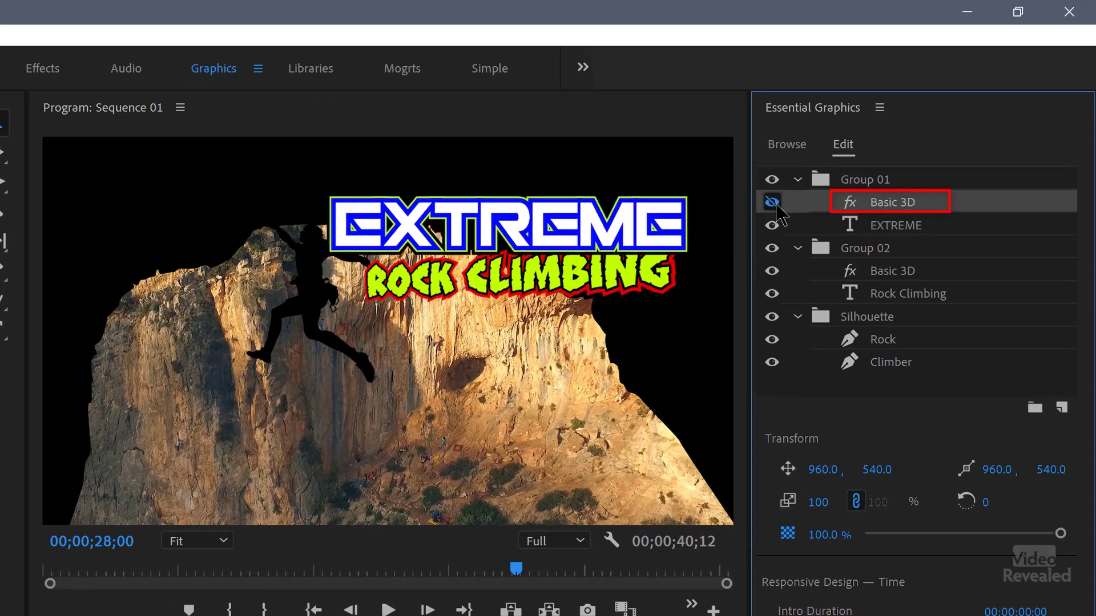
left_click(775, 203)
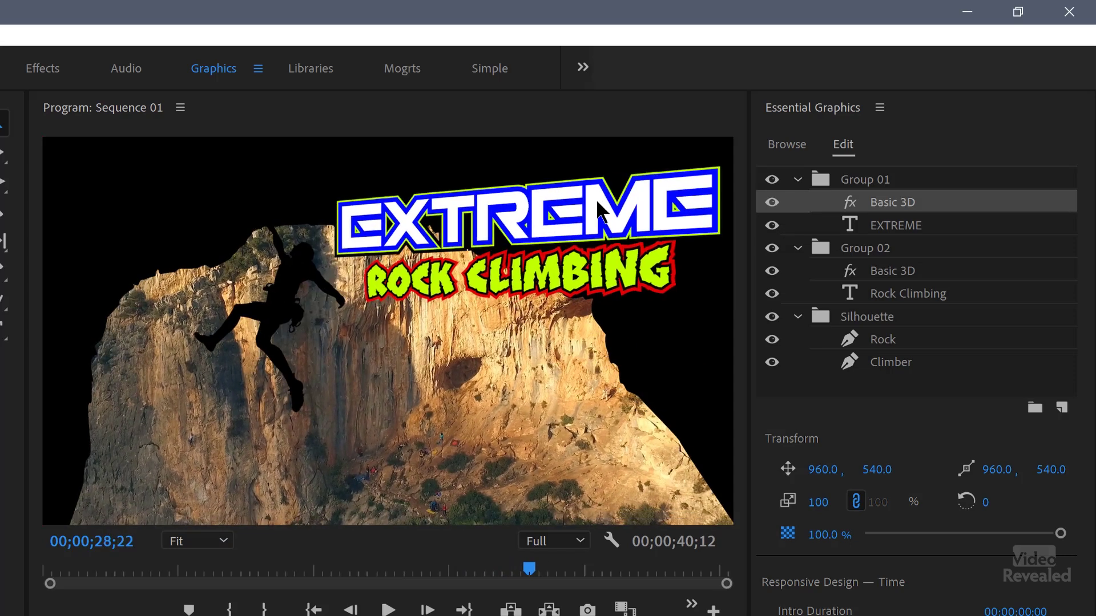
left_click(771, 203)
left_click(771, 203)
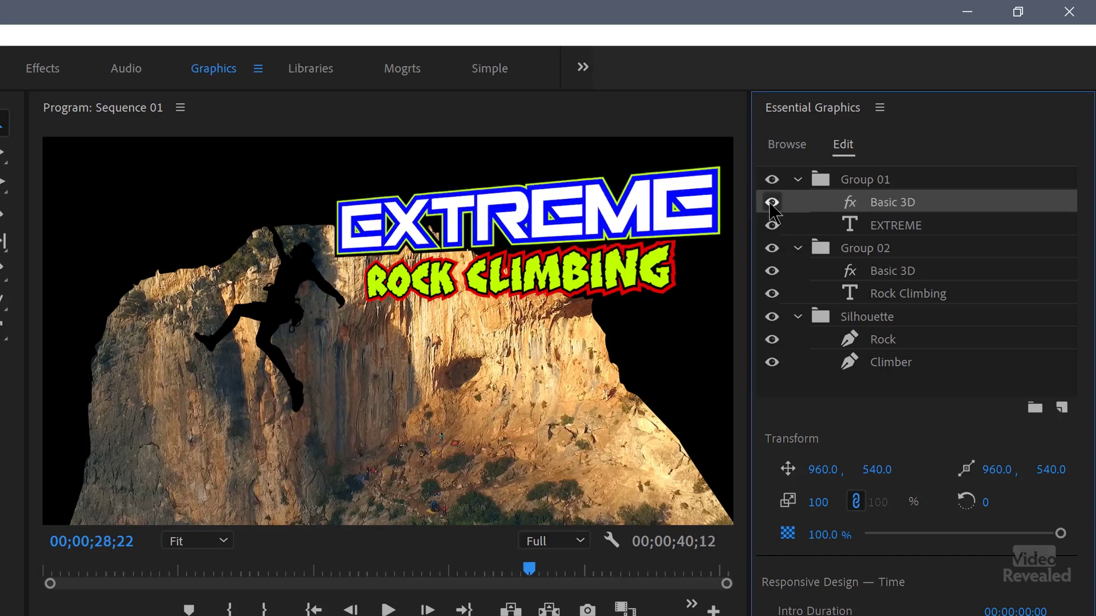
left_click(772, 270)
left_click(773, 272)
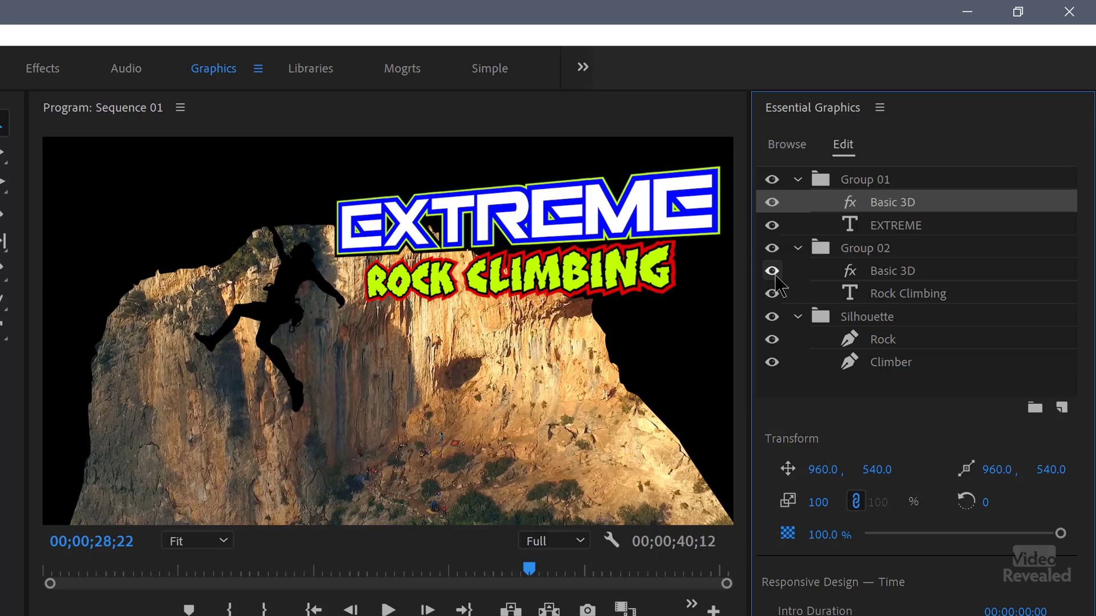
- Collapse Group 01, Group 02 and Silhouette in the layer list and select each group in turn
left_click(798, 181)
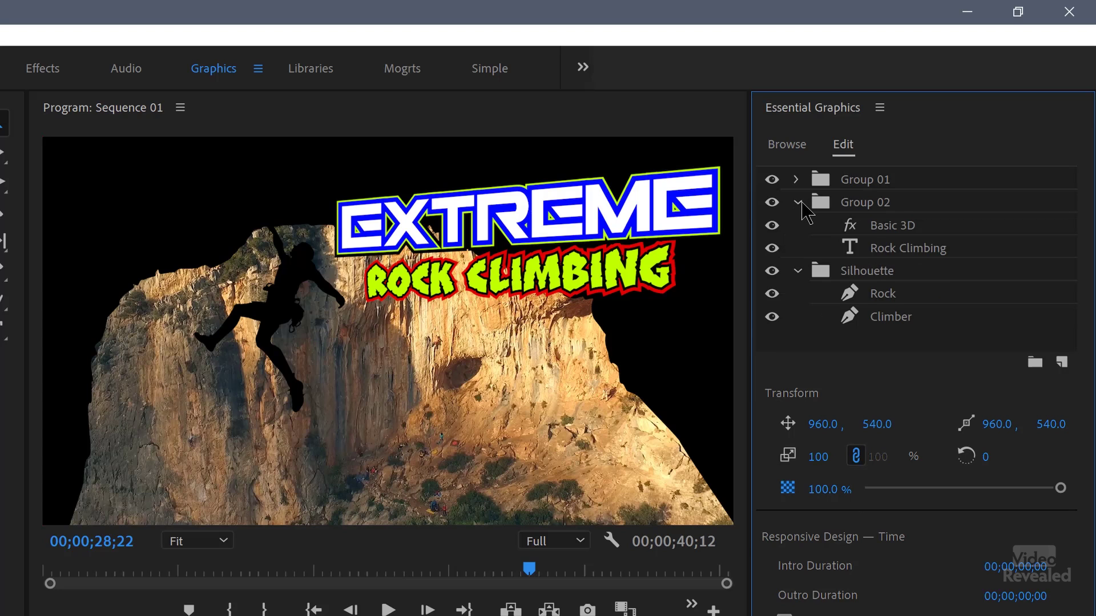
left_click(798, 202)
left_click(796, 225)
left_click(854, 189)
left_click(857, 205)
left_click(856, 228)
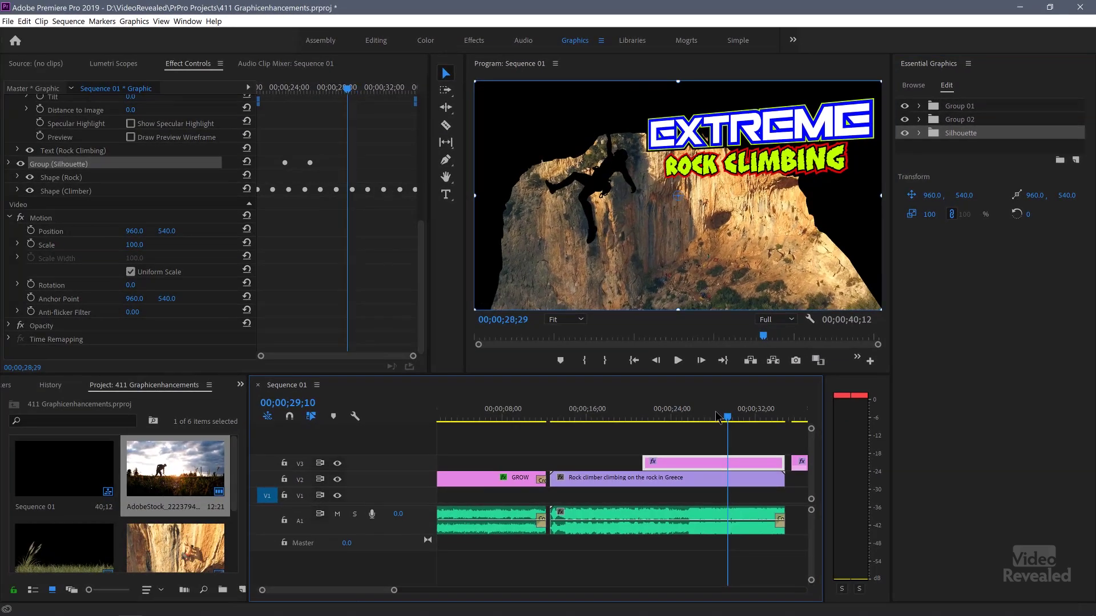
- Play the title and look up the Export As Motion Graphics Template command for the rock climbing graphic without running it
key("space")
scroll(629, 462, "down", 5)
right_click(608, 463)
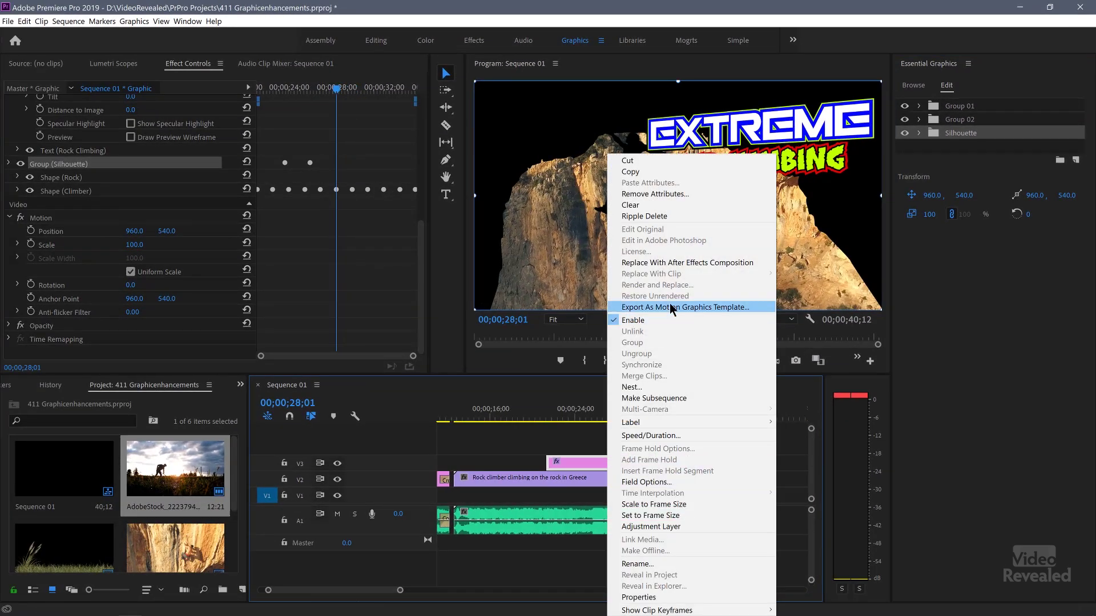
left_click(582, 472)
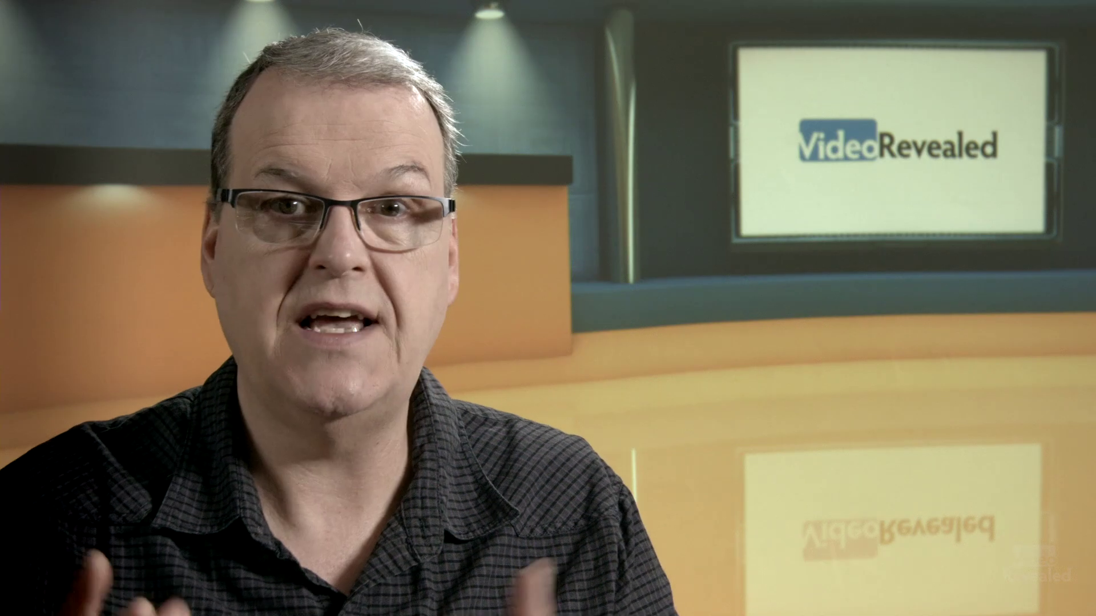
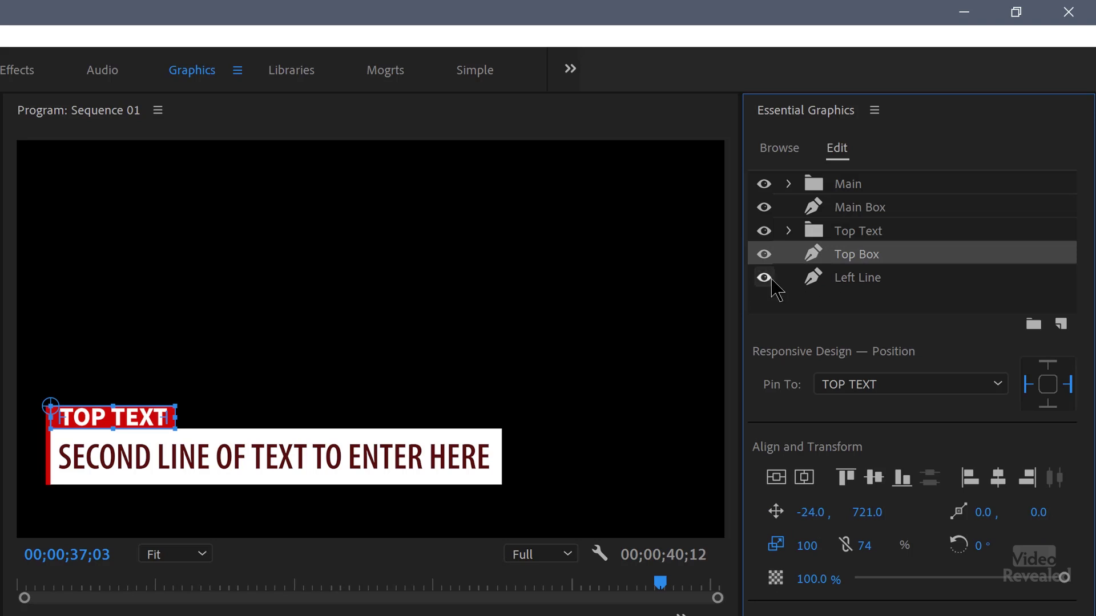
- Toggle the lower third's Left Line layer to check it, and move the playhead back to 00;00;35;11
left_click(765, 278)
left_click_drag(660, 583, 630, 583)
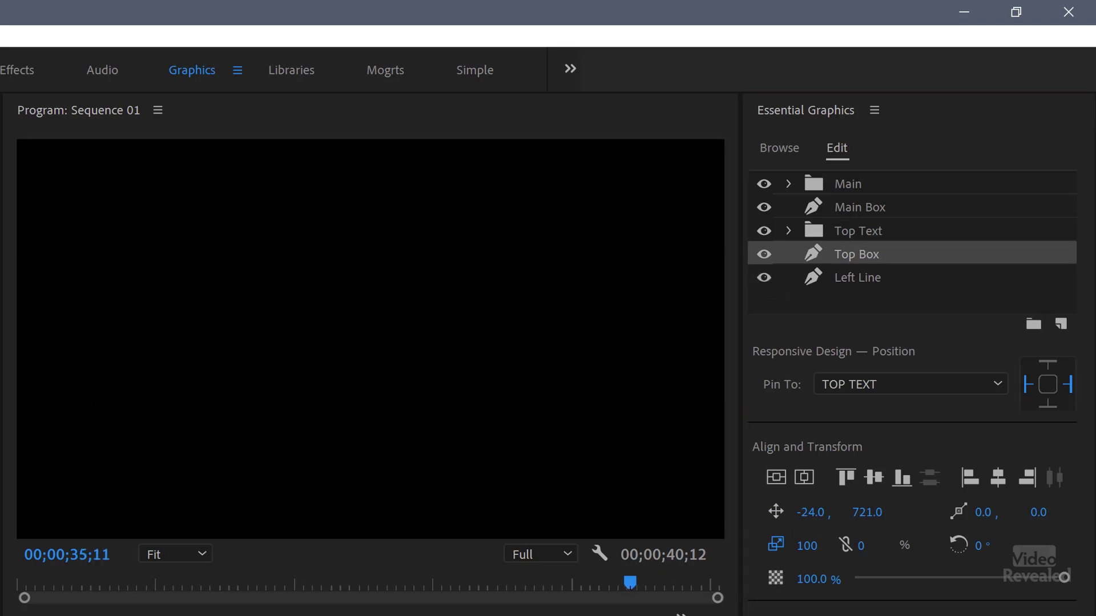
- Step the playhead frame by frame through the lower third's animation from 00;00;35;11 to 00;00;36;03 with the Top Box selected
key("Right")
key("Right")
key("Right")
key("Right")
key("Right")
key("Right")
key("Right")
key("Right")
key("Right")
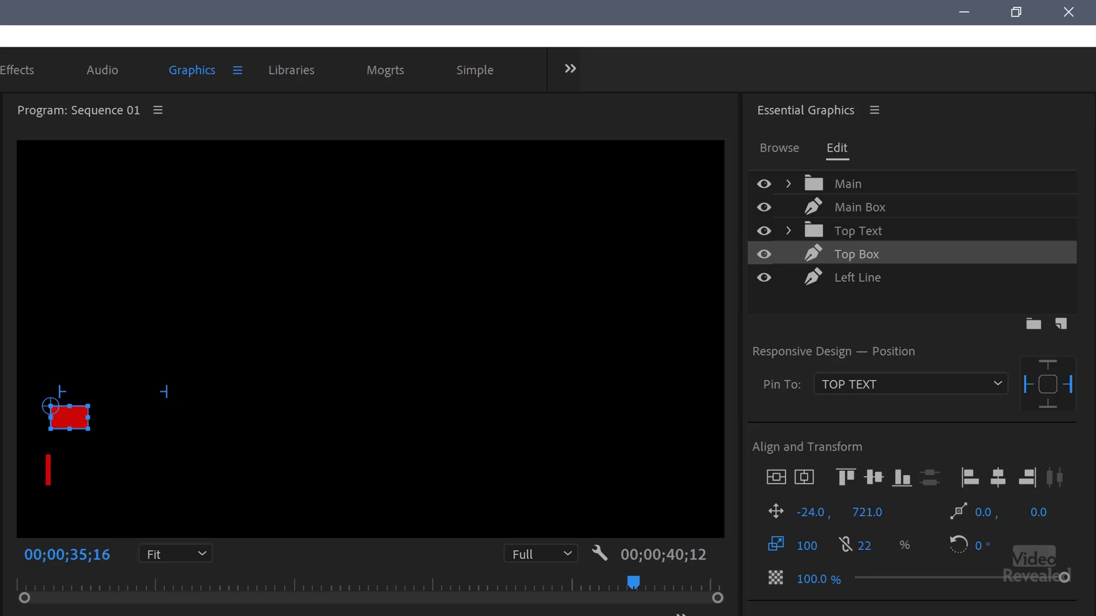
key("Right")
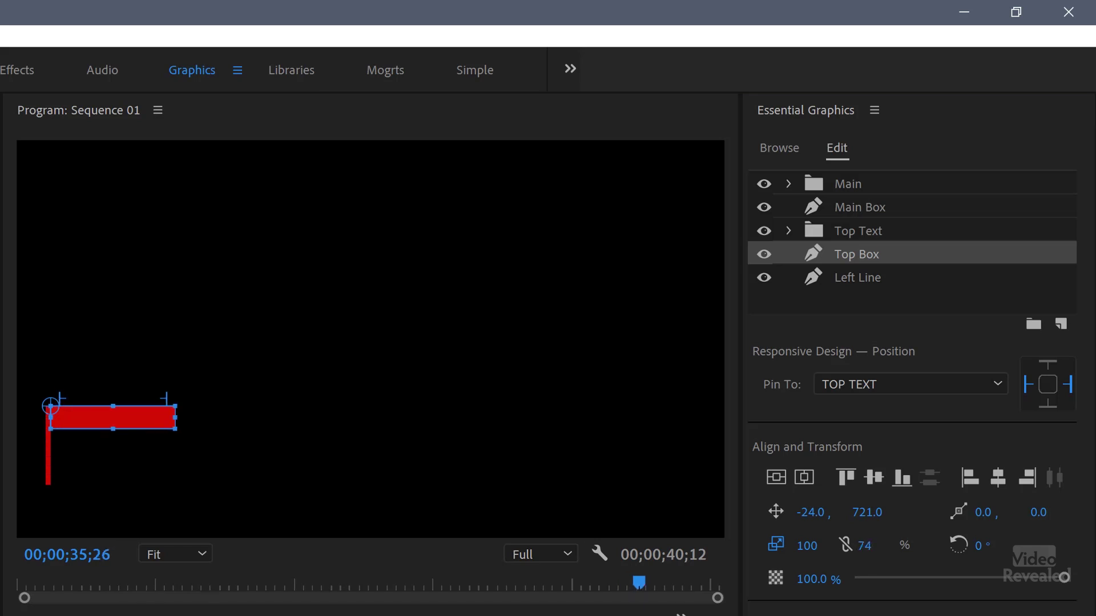
key("Right")
key("Right")
key("Right")
key("Right")
key("Right")
key("Right")
key("Right")
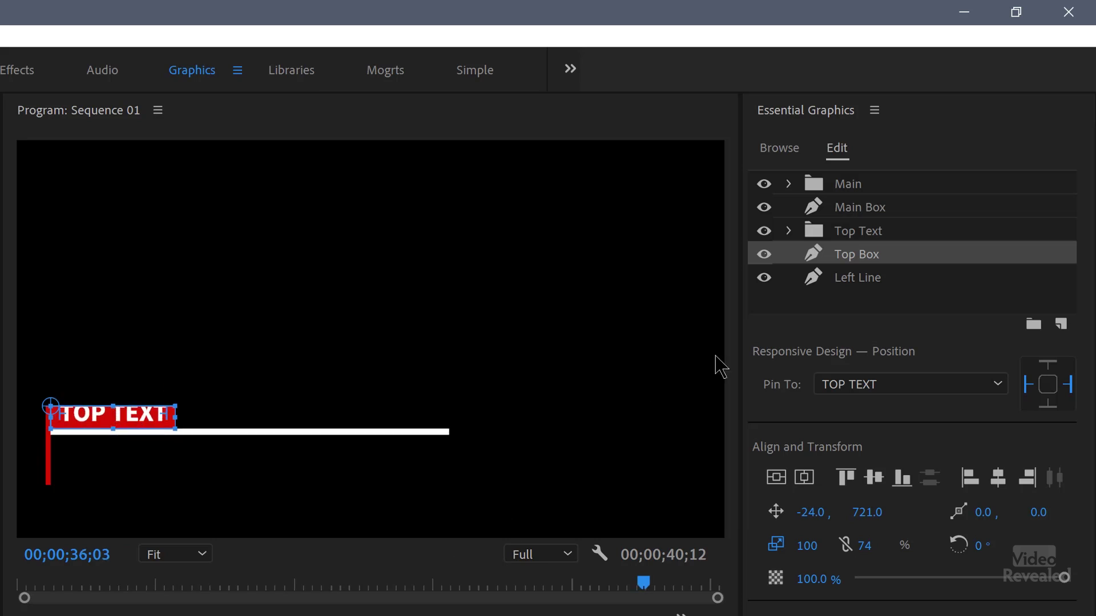
- Expand the Top Text group, select its Crop effect, and collapse the TOP TEXT properties to examine the effect's settings
left_click(789, 231)
left_click(891, 258)
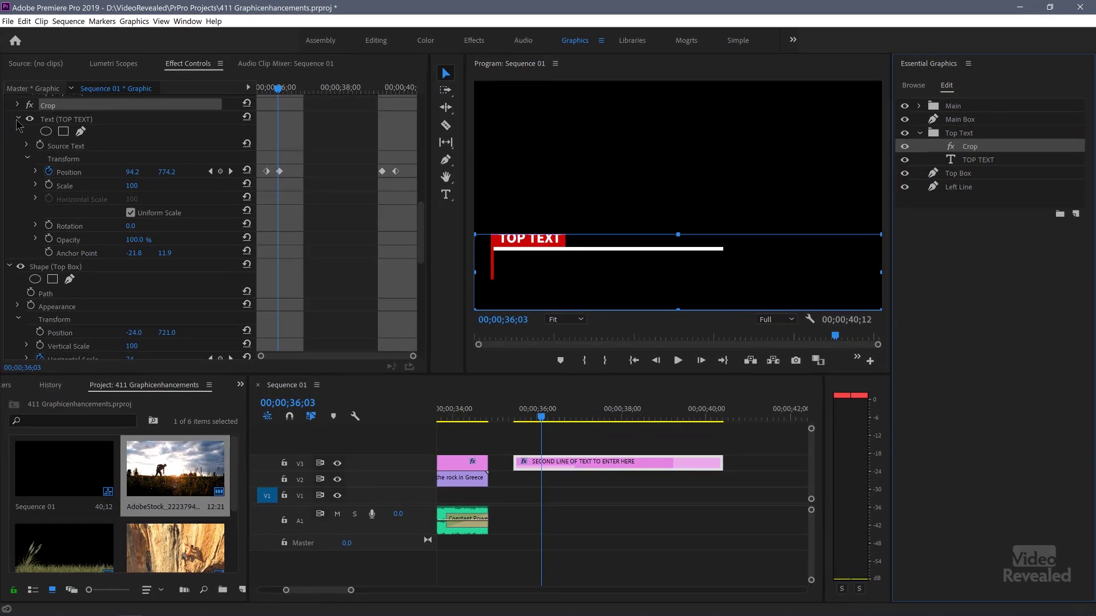
left_click(18, 119)
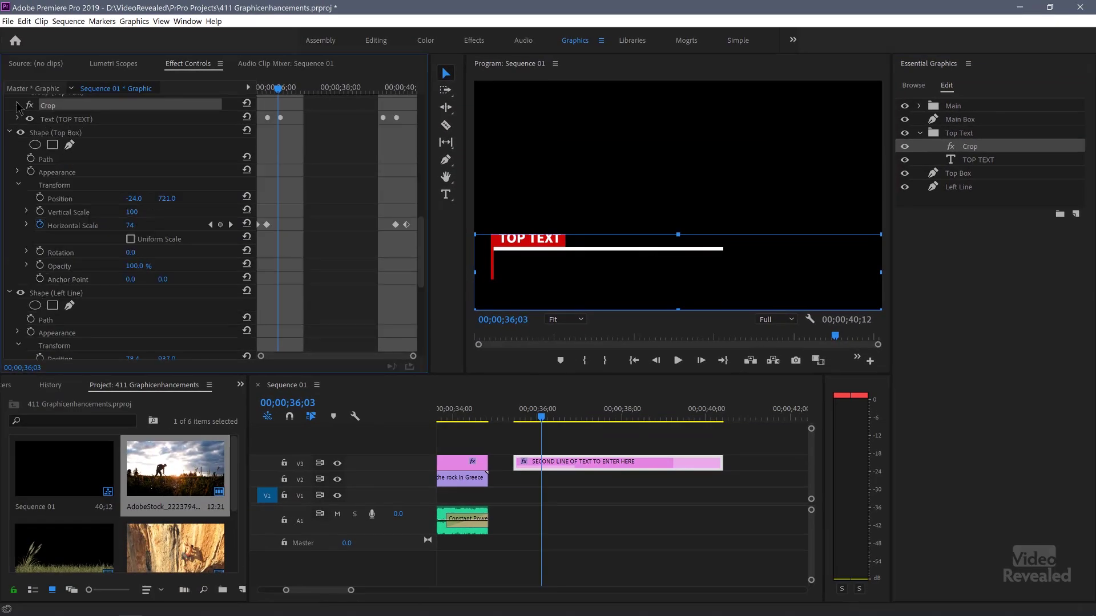
left_click(18, 106)
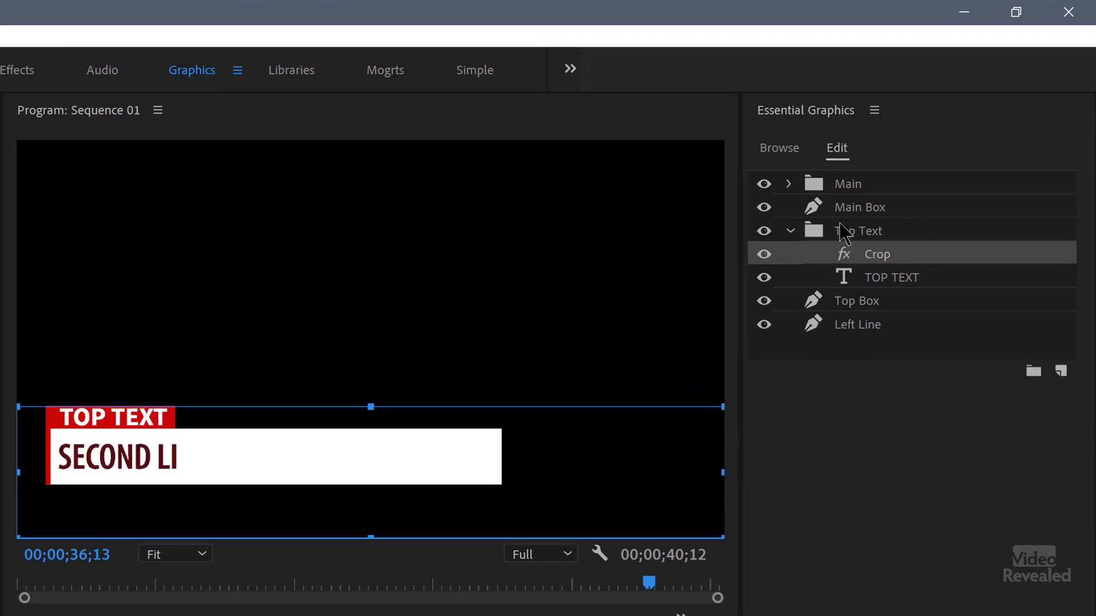
- Expand the Main group and select its Crop effect to examine the keyframes that reveal the second line
left_click(789, 184)
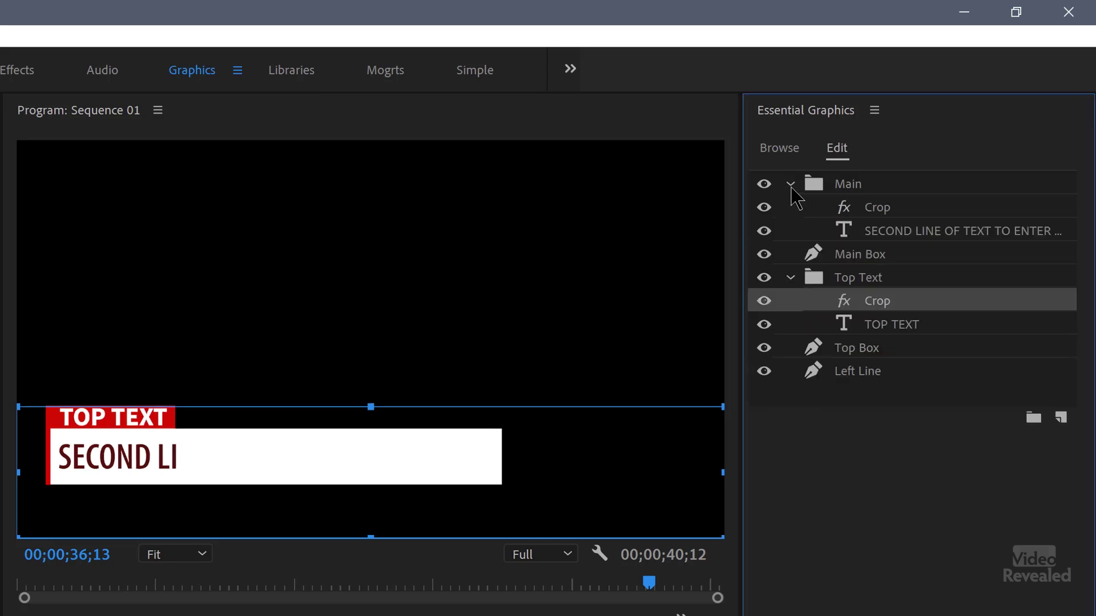
left_click(873, 232)
left_click(875, 209)
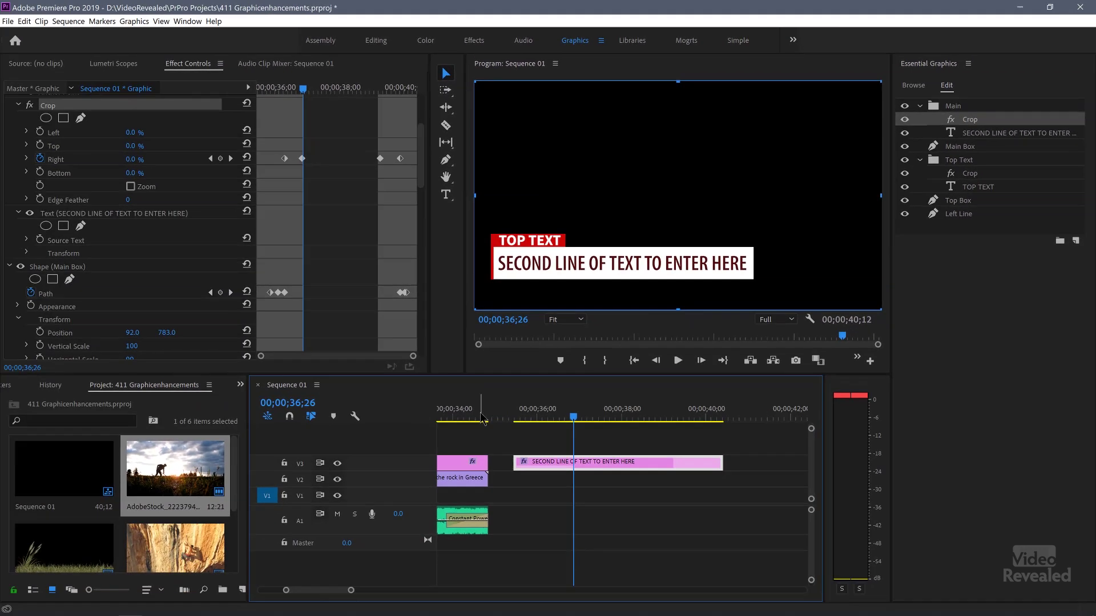
- Go back to the rock climbing title at 00;00;26;23 and select the text layer in Group 01 to examine its Source Text keyframes
scroll(481, 418, "up", 8)
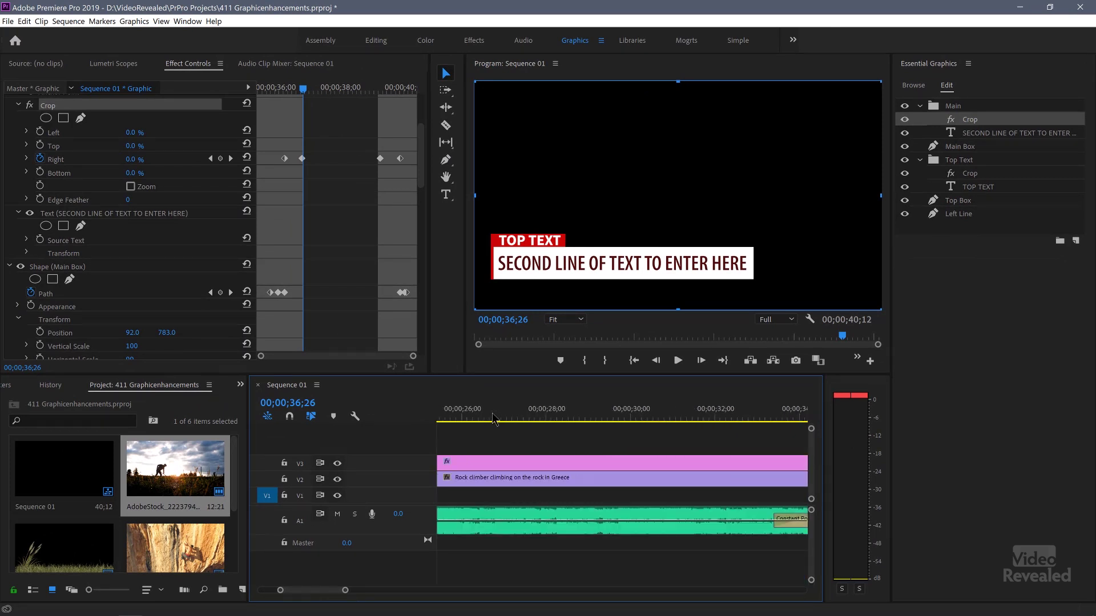
scroll(594, 408, "up", 1)
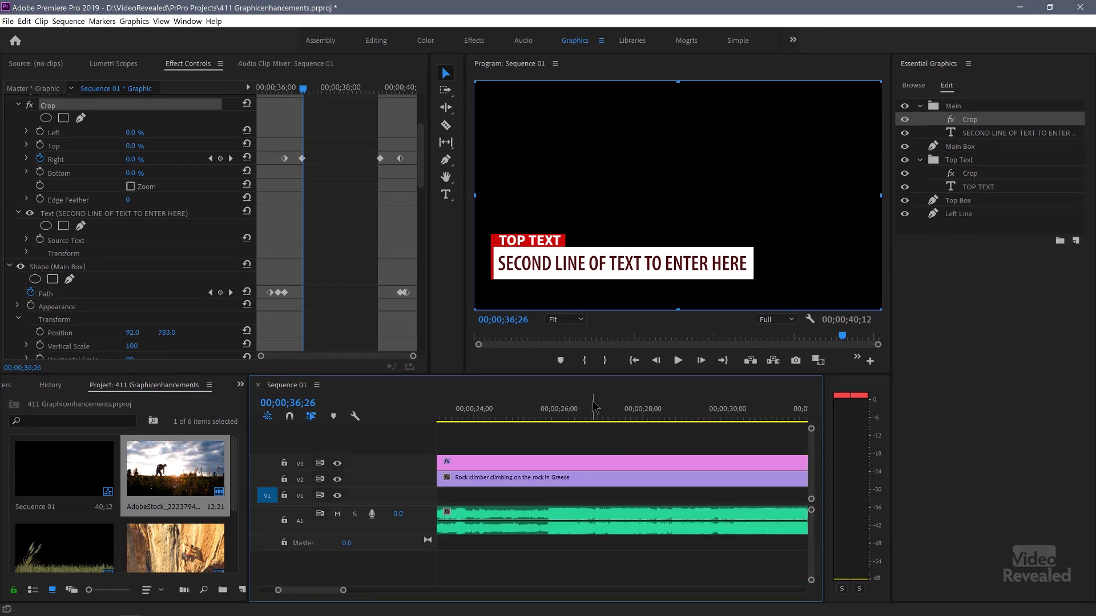
key("backslash")
left_click_drag(626, 411, 659, 420)
left_click(655, 469)
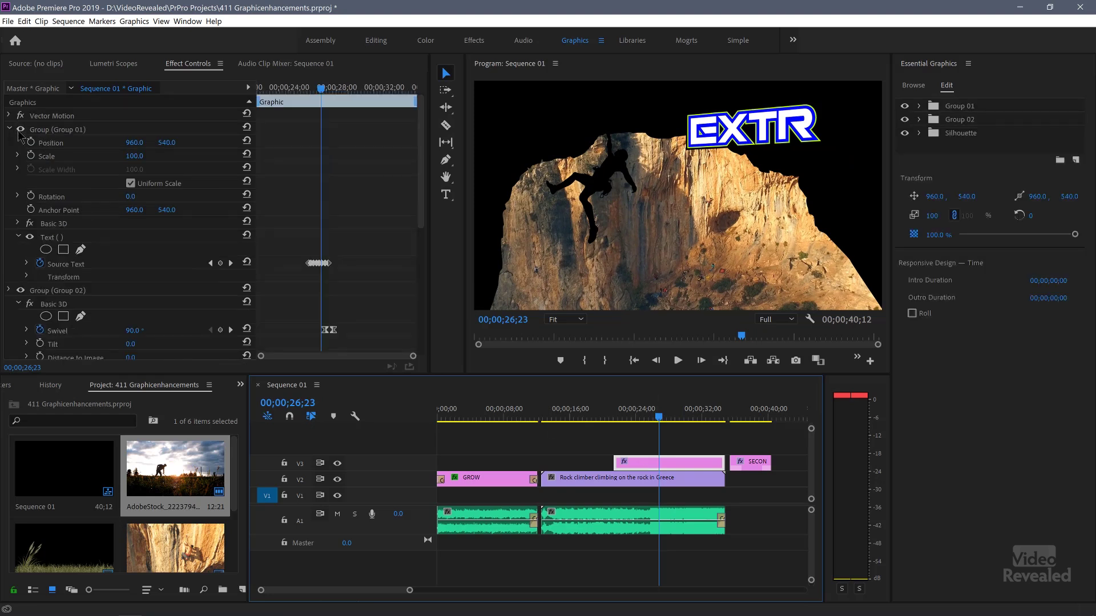
scroll(68, 203, "down", 2)
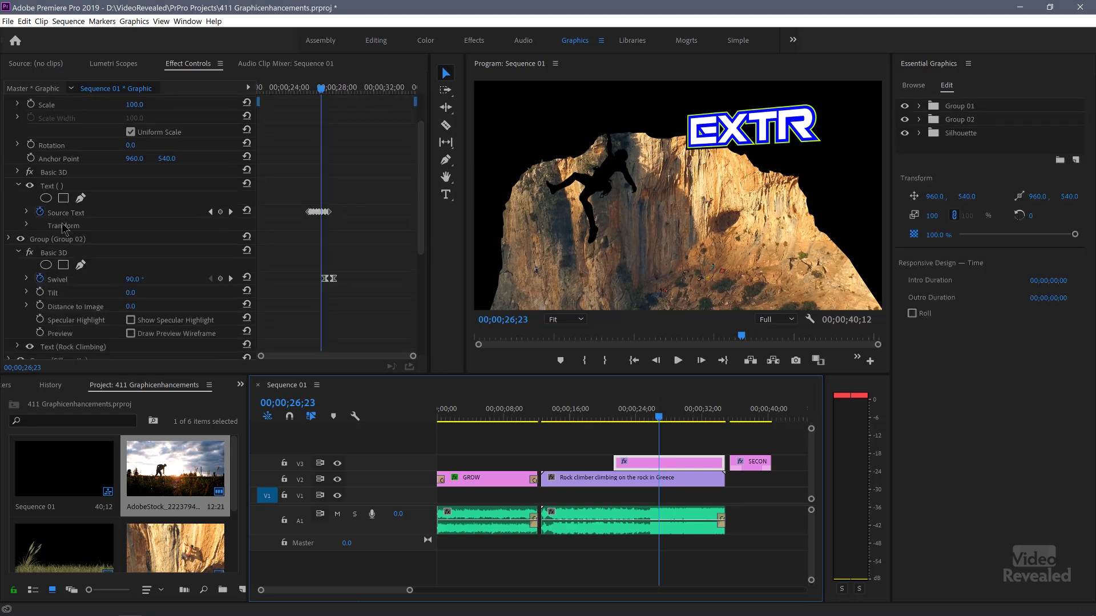
left_click(54, 186)
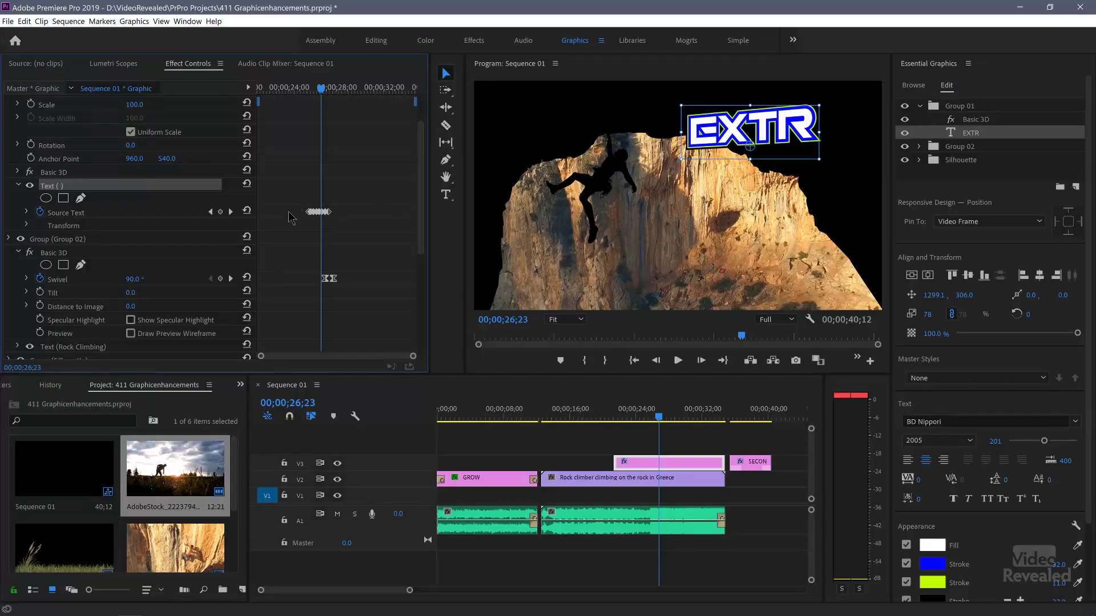
- Return to the lower third clip and place the playhead at 00;00;36;22
left_click_drag(669, 422, 752, 422)
key("equal")
key("equal")
key("equal")
key("equal")
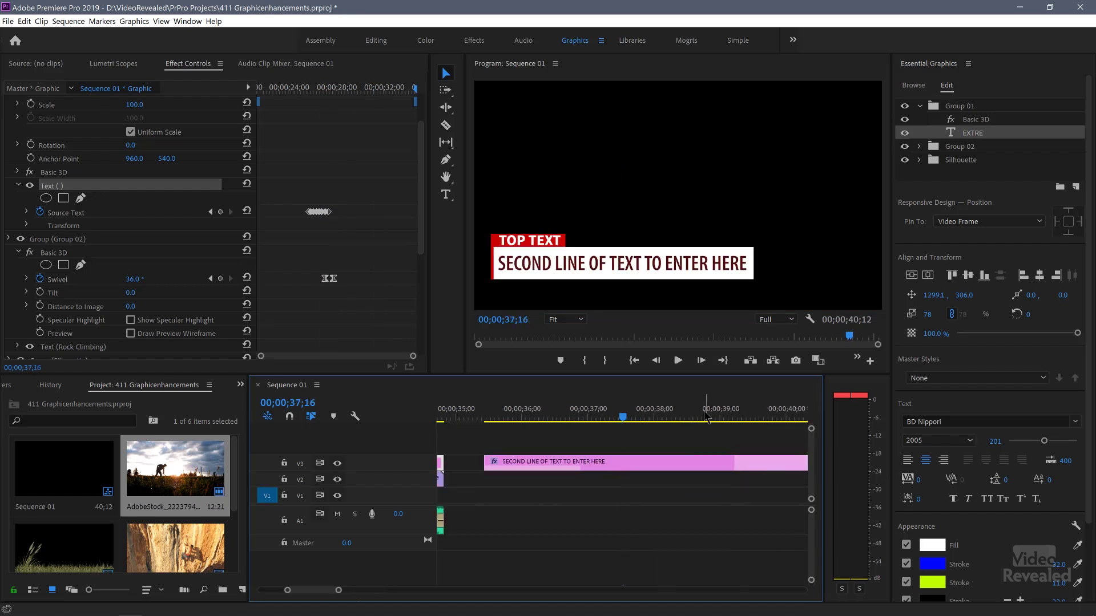
key("minus")
key("minus")
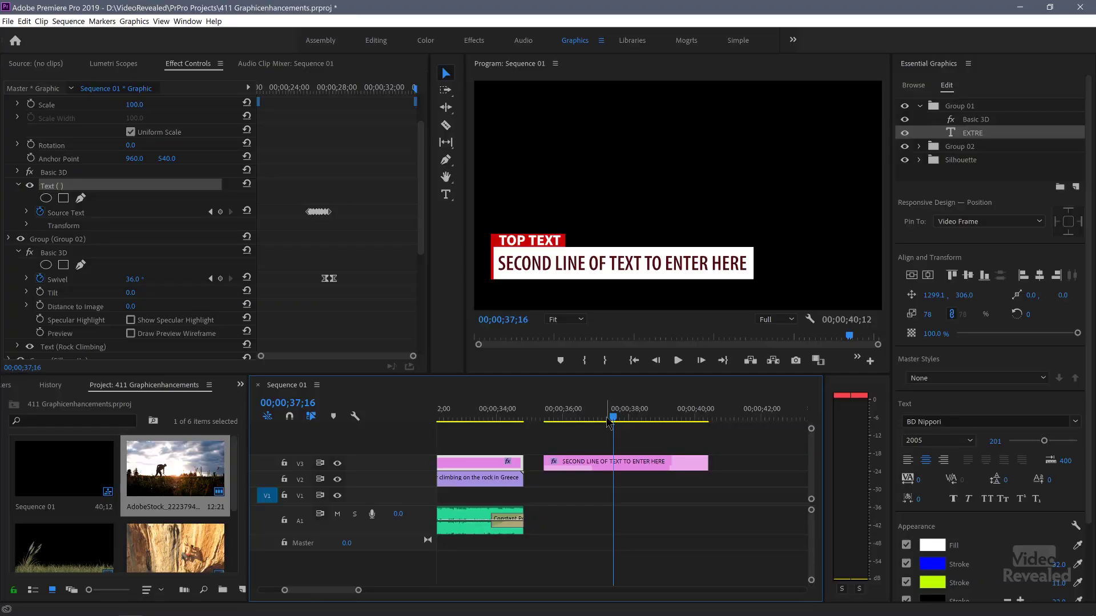
left_click_drag(610, 423, 577, 423)
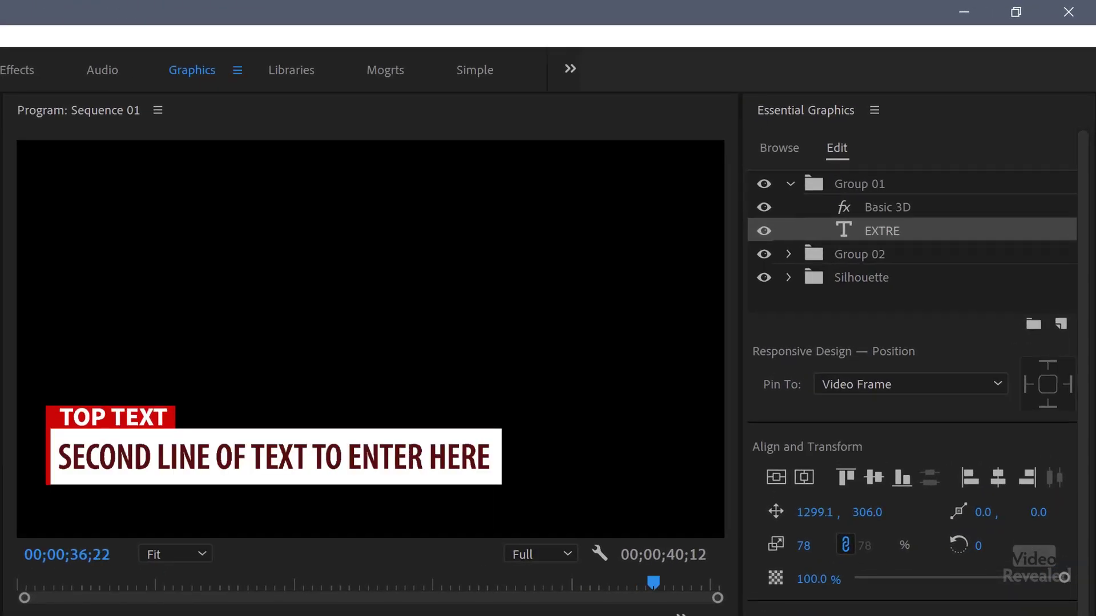
- Replace the lower third's second line of text with "THIS IS THE NEW TEXT"
double_click(225, 457)
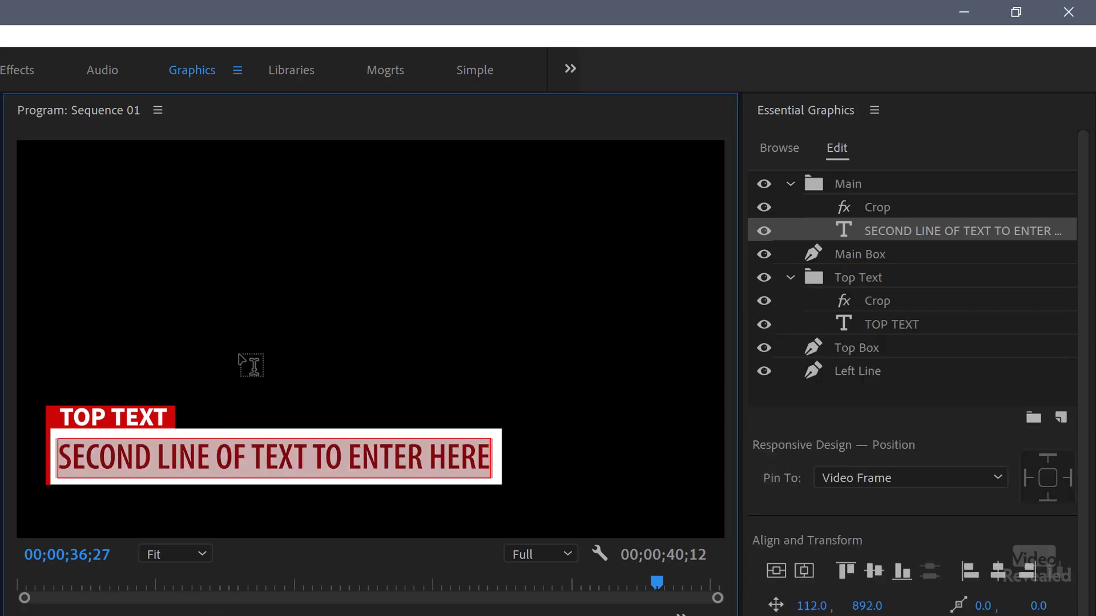
type("this")
key("BackSpace")
key("BackSpace")
key("BackSpace")
key("BackSpace")
key("BackSpace")
key("BackSpace")
key("BackSpace")
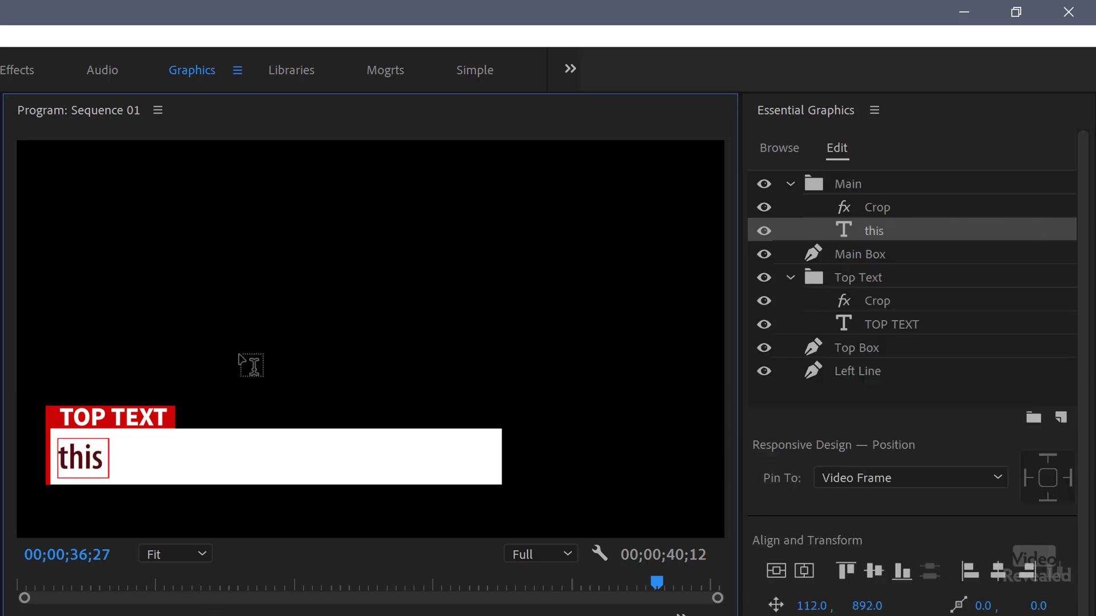
type("this is the ne")
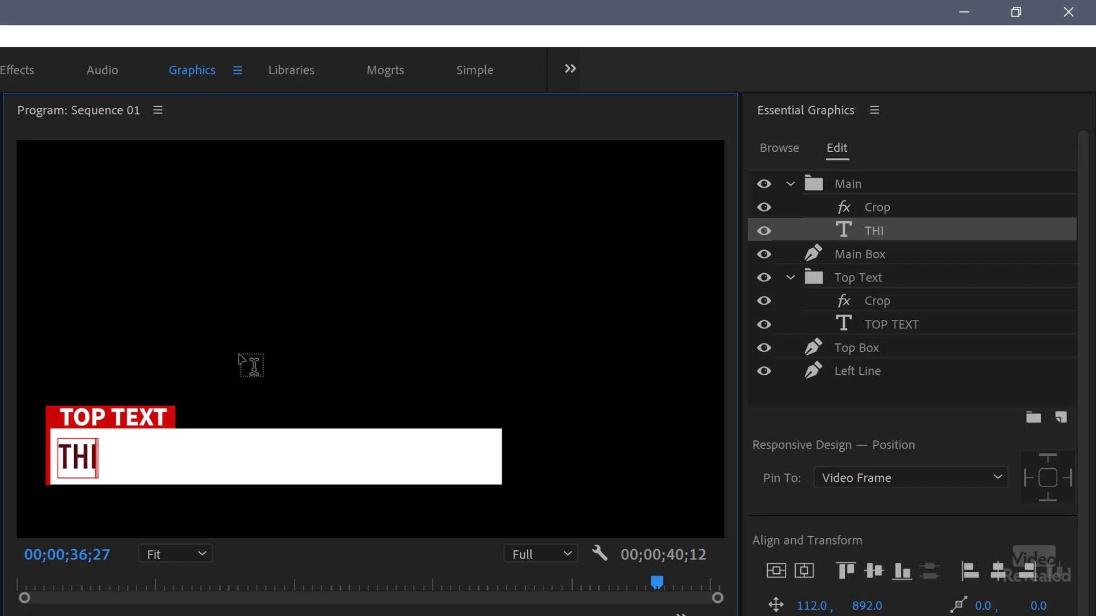
type("x")
key("BackSpace")
type("w test")
key("BackSpace")
key("BackSpace")
type("xt")
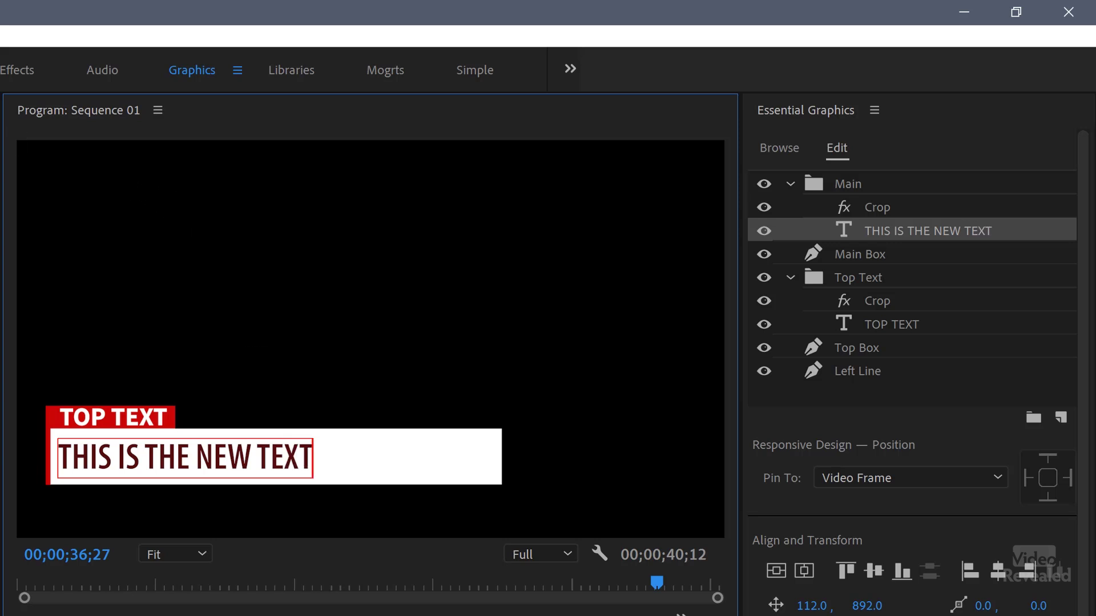
key("Escape")
- Step back and forth through the new second line's reveal around 00;00;36;15, and advance to 00;00;38;18
key("Left")
key("Left")
key("Left")
key("Left")
key("Left")
key("Left")
key("Left")
key("Left")
key("Left")
key("Left")
key("Left")
key("Left")
key("Left")
key("Left")
key("Left")
key("Left")
key("Right")
key("Right")
key("Right")
key("Right")
key("Right")
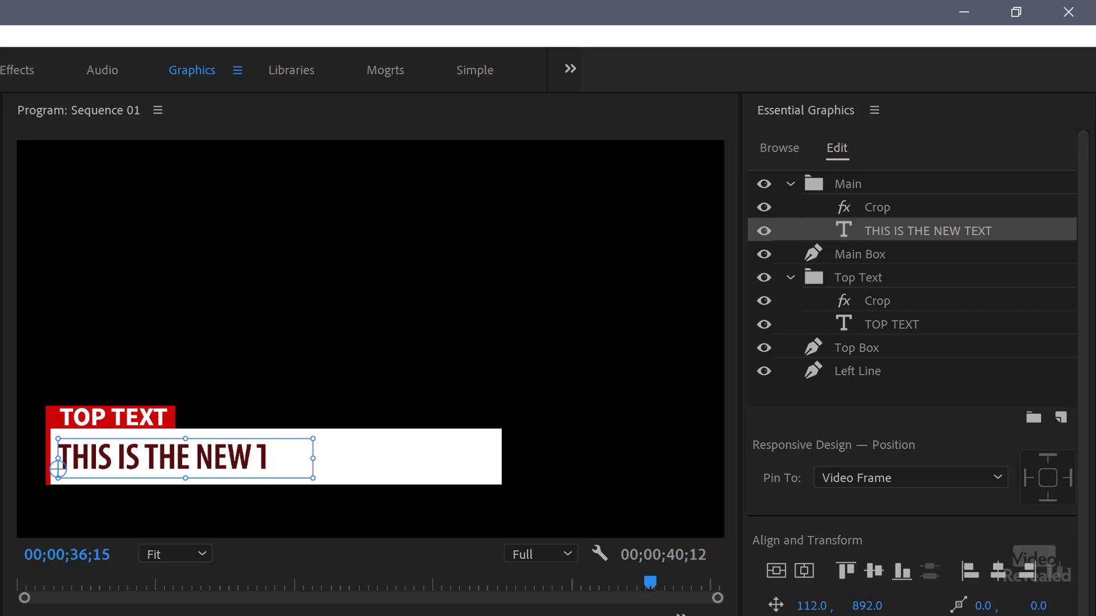
key("Right")
key("Right")
key("Right")
key("Right")
key("Right")
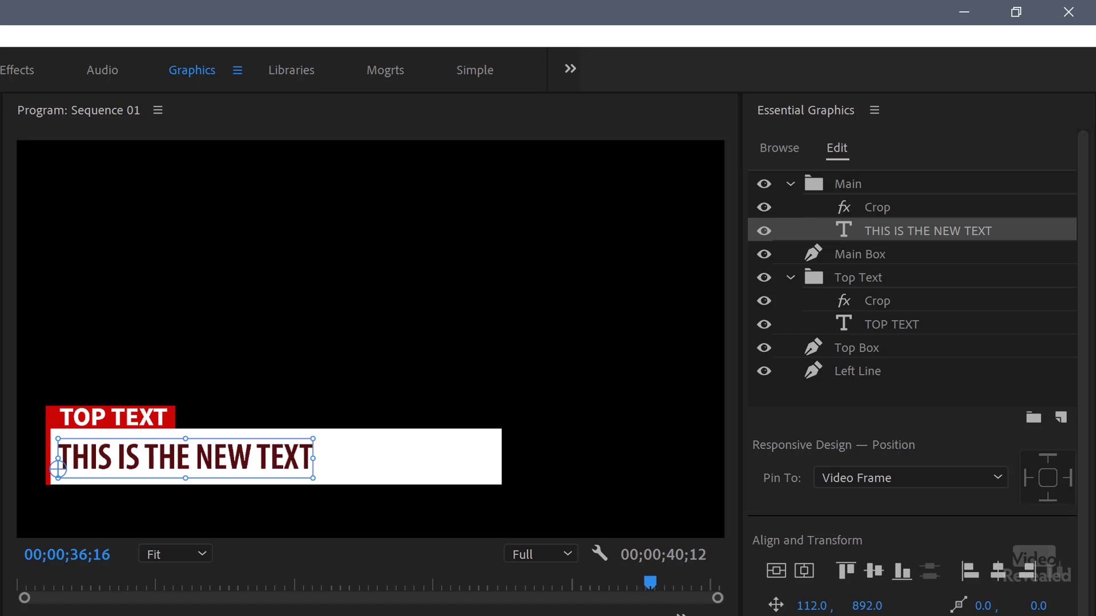
key("Left")
key("Left")
key("Left")
key("Right")
key("Right")
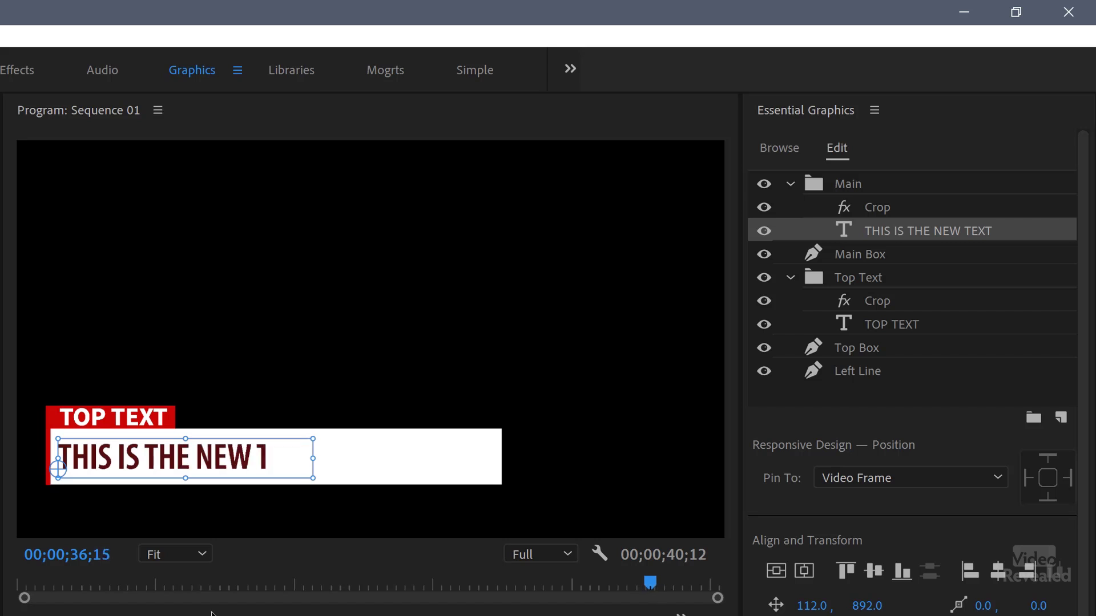
key("Right")
key("Right")
key("Right")
key("Right")
key("Right")
key("Right")
key("Right")
key("Right")
key("Right")
key("Right")
key("Right")
key("Right")
key("Right")
key("Right")
key("Right")
key("Right")
key("Right")
key("Right")
key("Right")
key("Right")
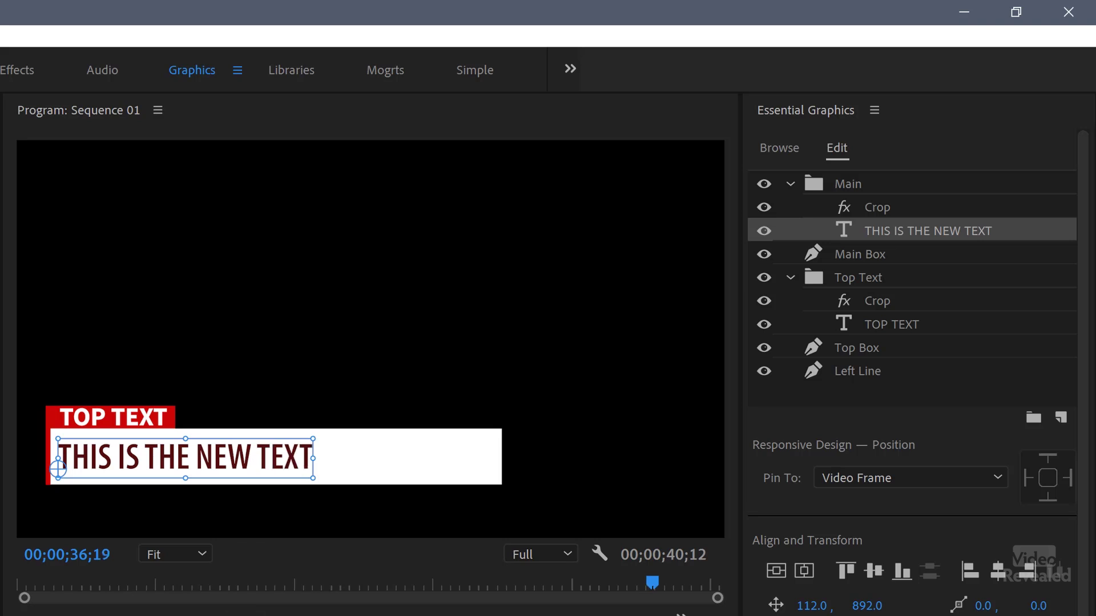
key("Right")
key("Right")
key("Right")
key("Right")
key("Right")
key("Right")
key("Right")
key("Right")
- Widen the Main Box by extending its right edge at 00;00;38;18, and shuttle through the lower third to review the box's animation
left_click(409, 455)
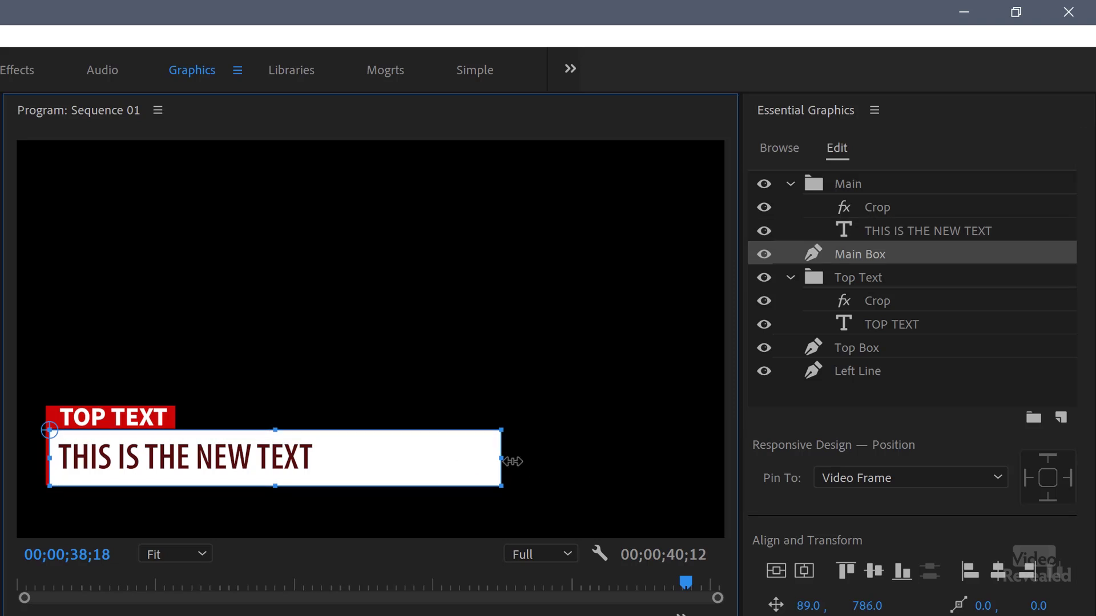
left_click_drag(566, 455, 659, 468)
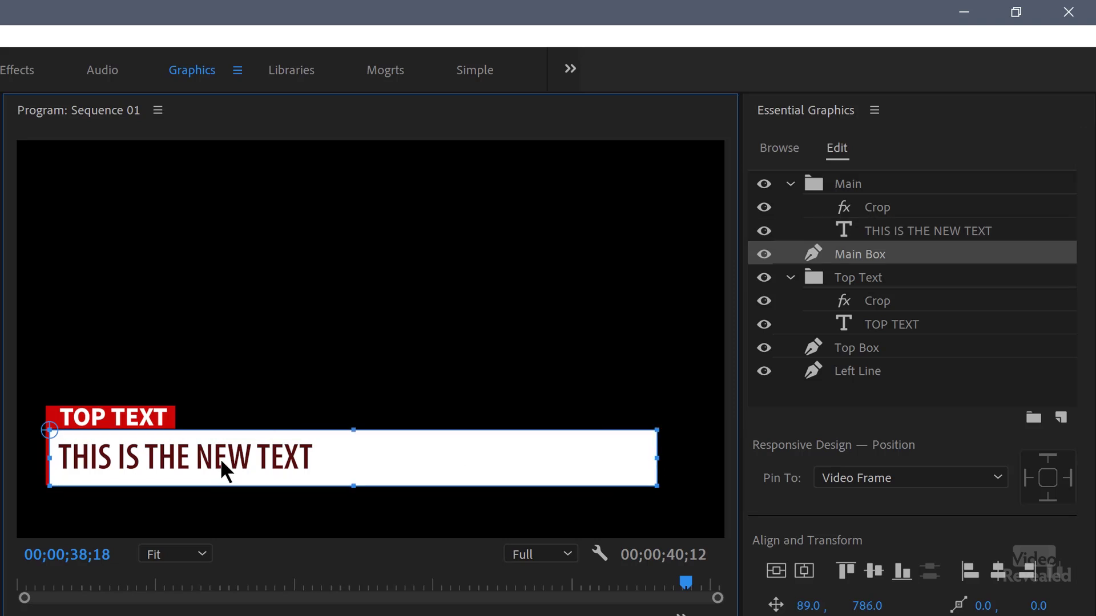
key("j")
key("j")
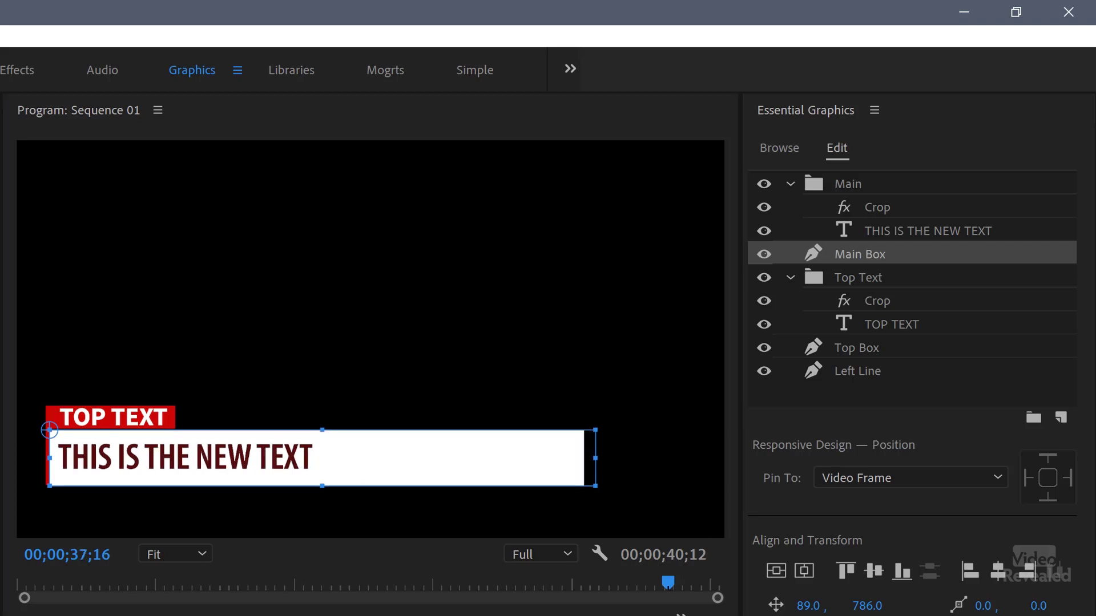
key("k")
key("j")
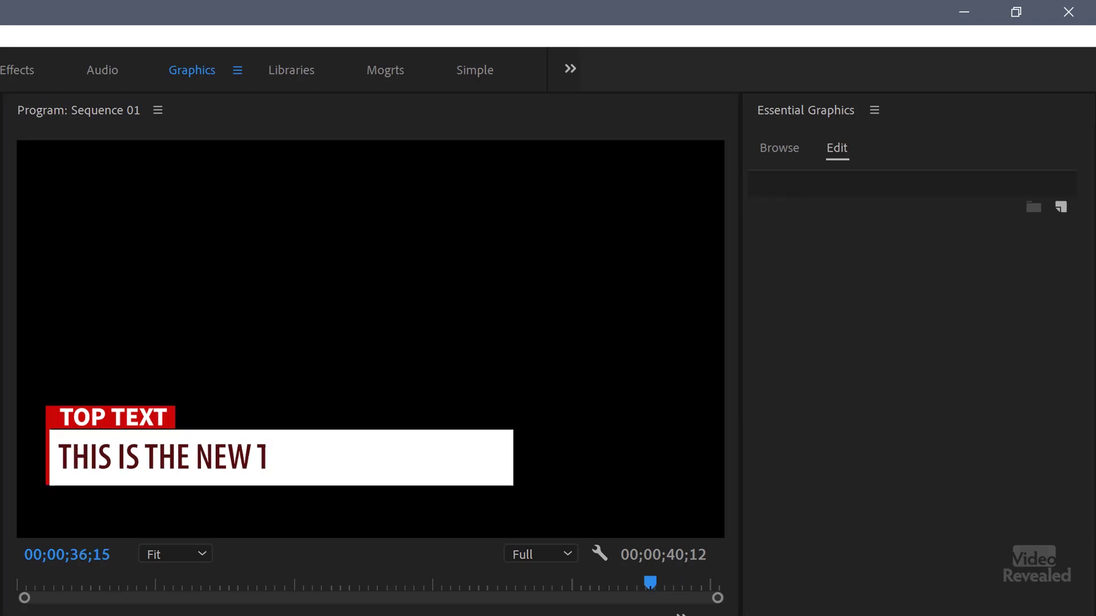
key("l")
key("j")
key("l")
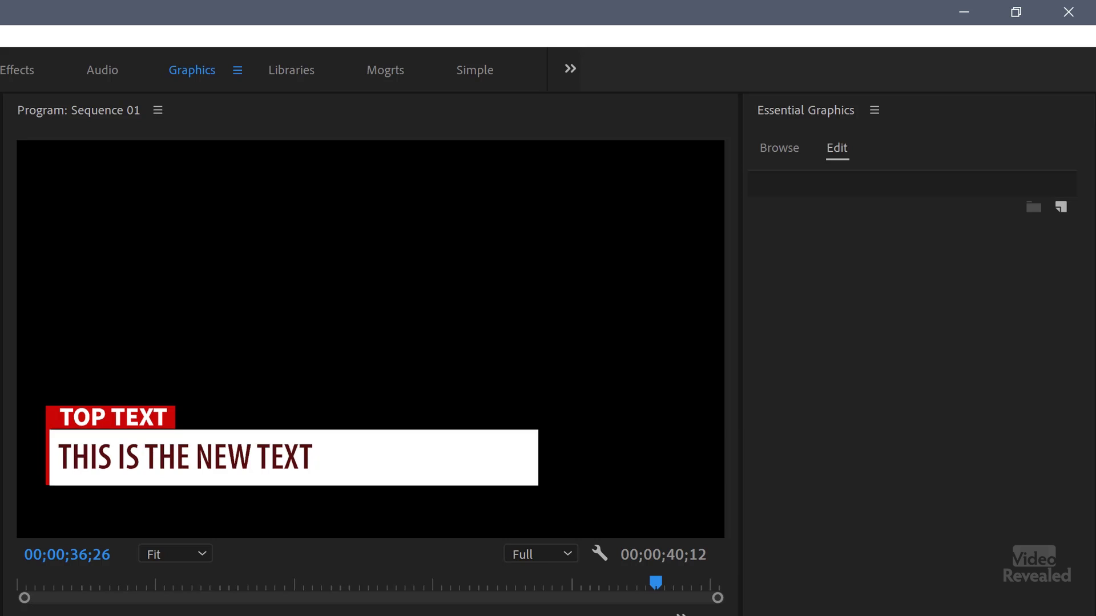
- Select the TOP TEXT layer and the Top Box pinned to it, and nudge the box to position -27.0, 718.0
left_click(114, 421)
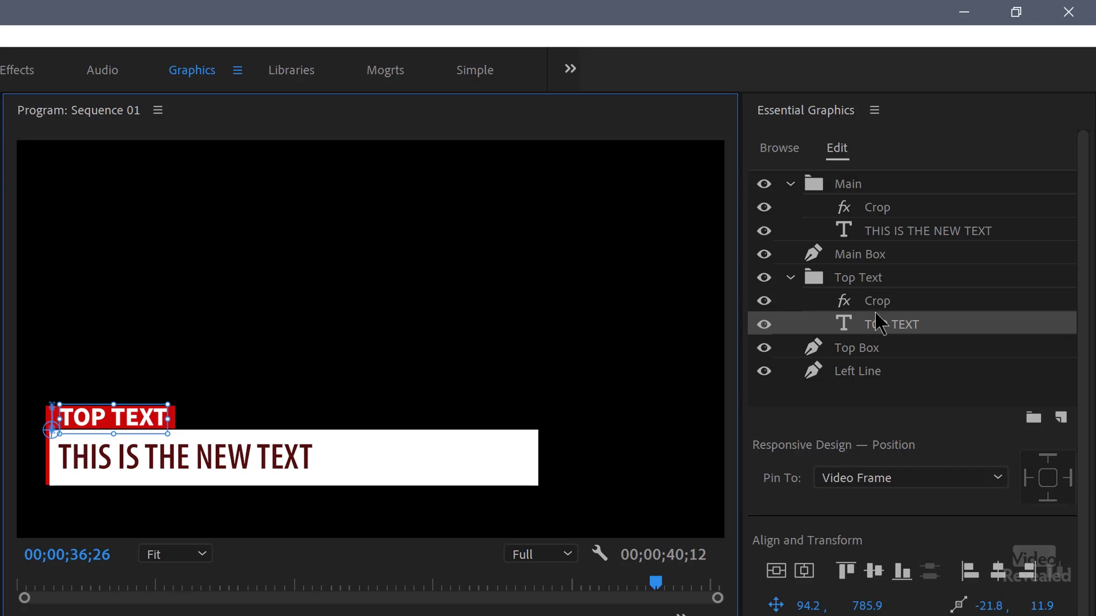
left_click(863, 351)
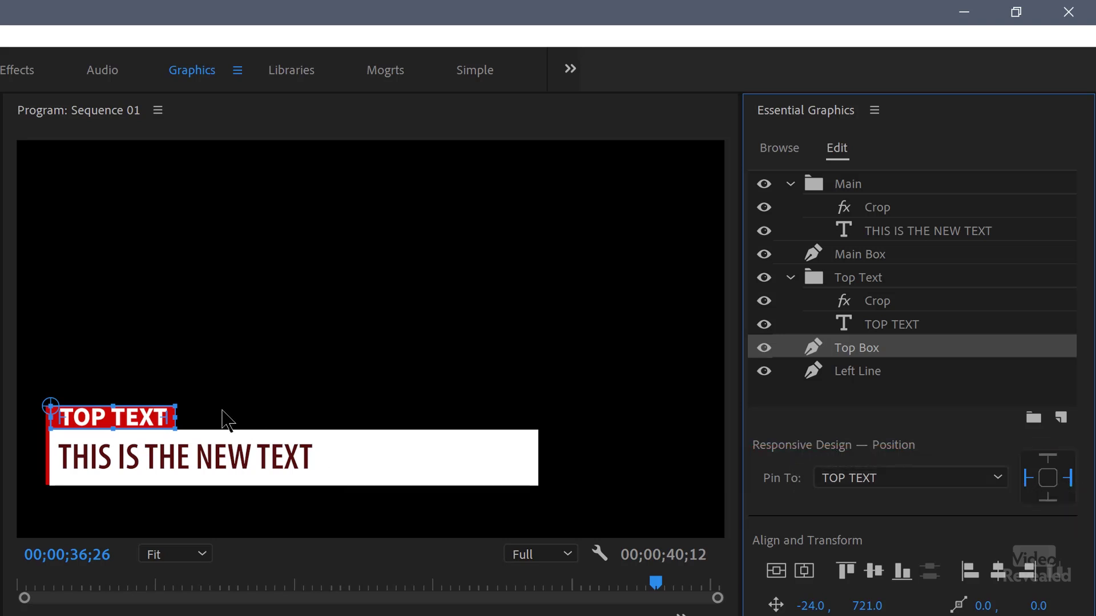
left_click(130, 419)
left_click_drag(134, 421, 133, 420)
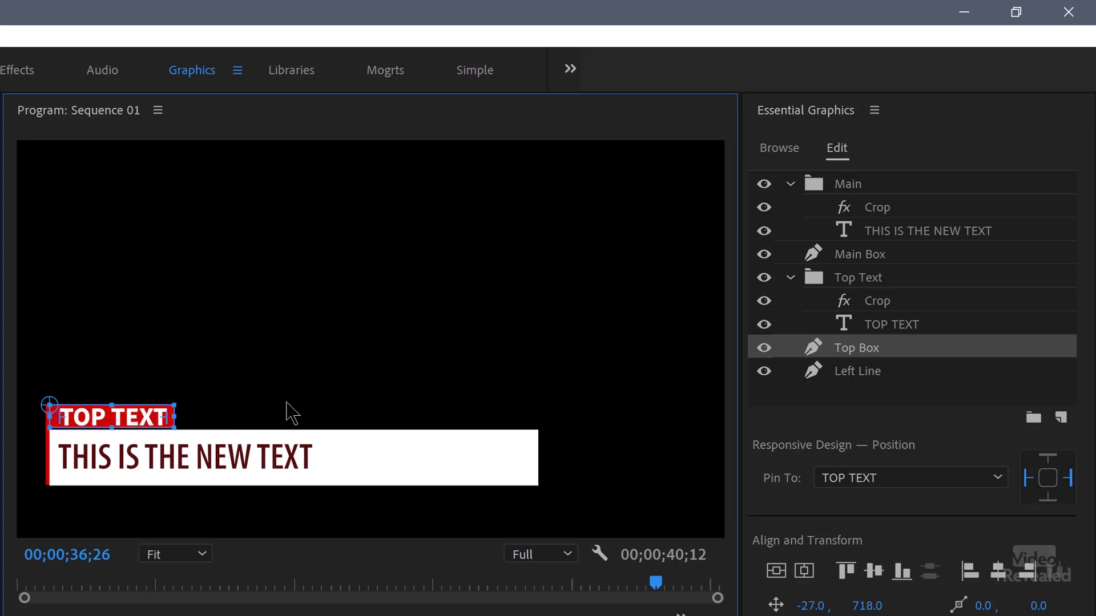
- Replace the lower third's top text with "NEW" to test the pinned Top Box
left_click(884, 324)
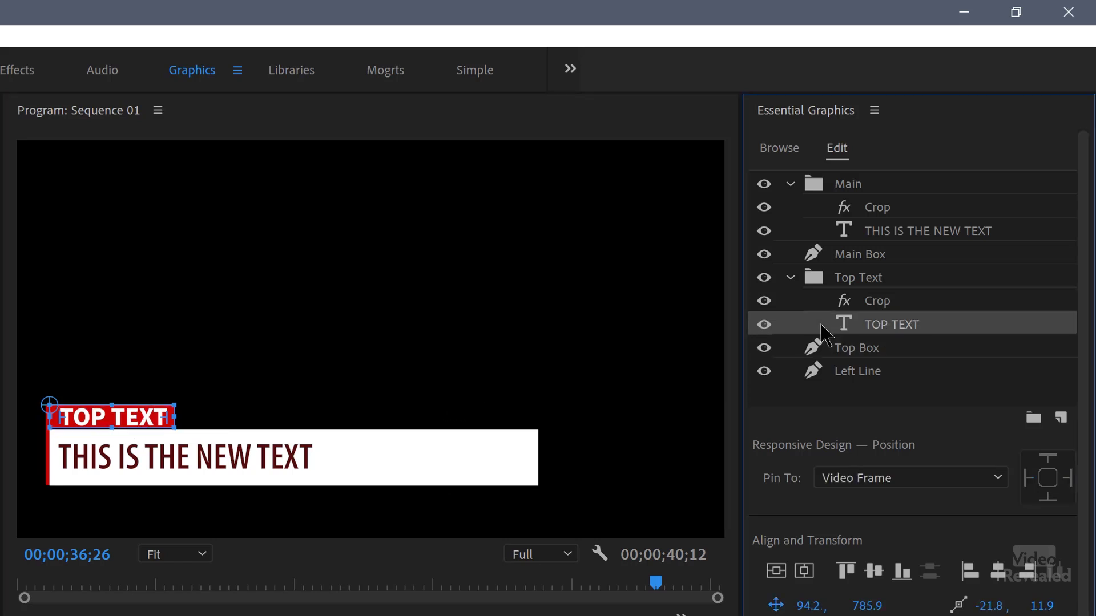
double_click(125, 417)
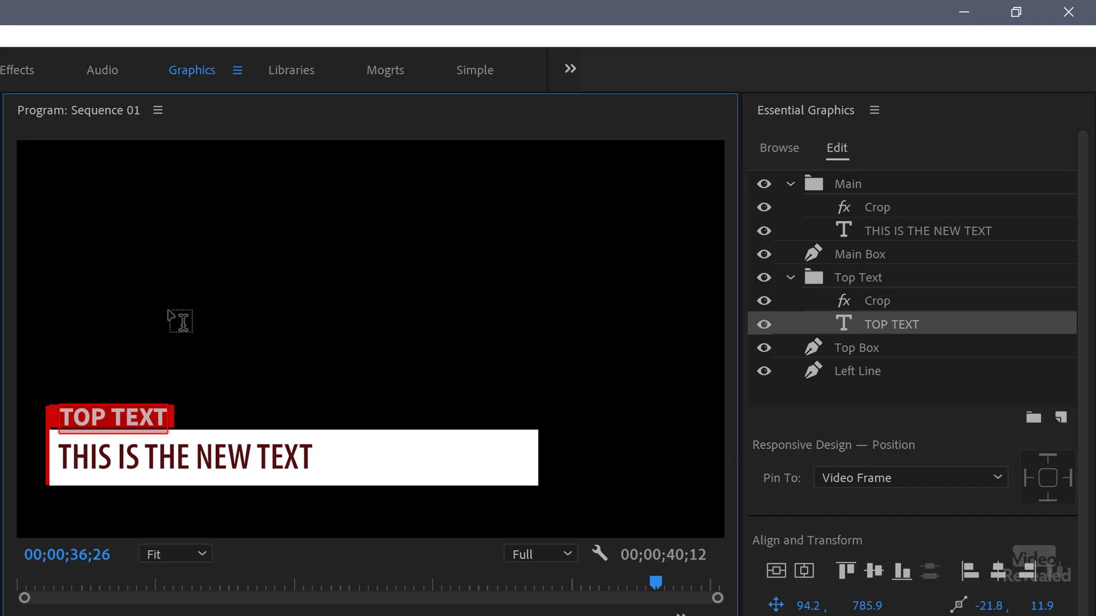
type("NEW")
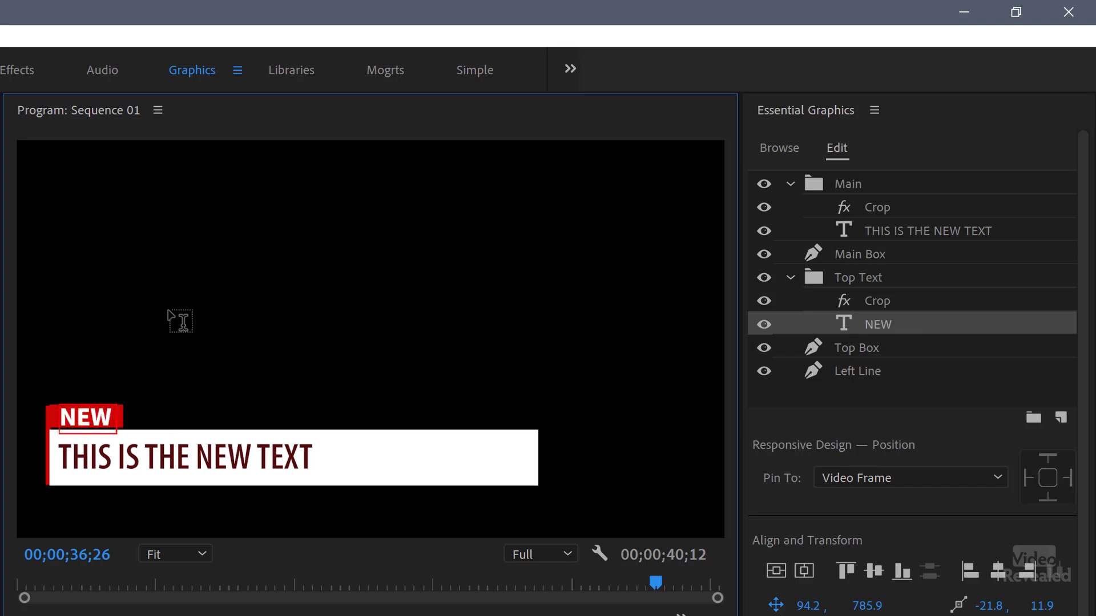
- Extend the lower third's top text to read "NEW TEXT RIGHT HERE" and finish editing it
type(" TEXT RIGHT")
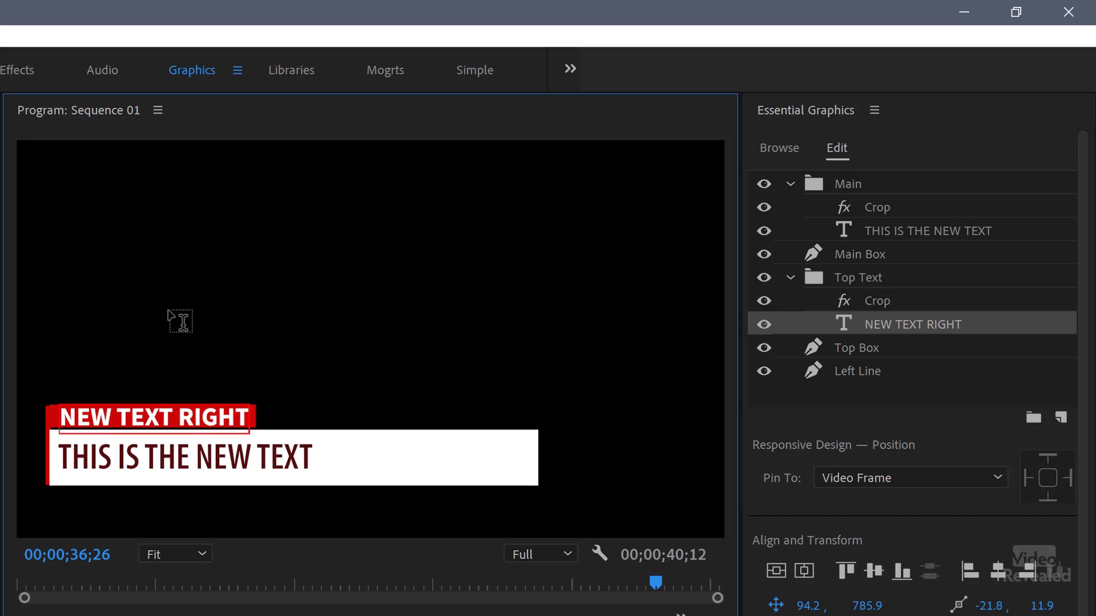
type(" HERE")
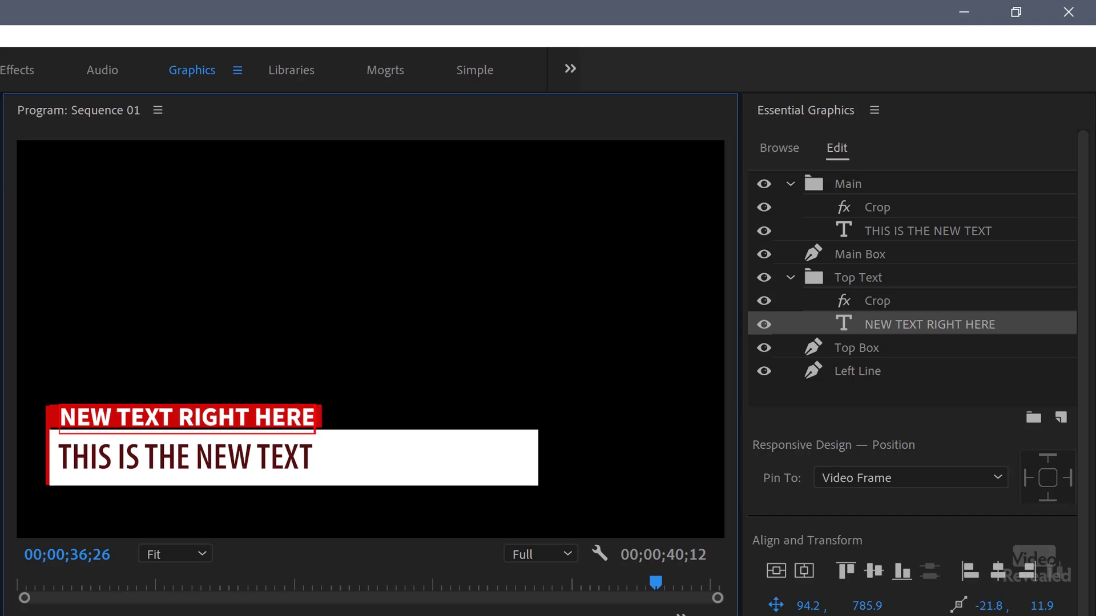
key("Escape")
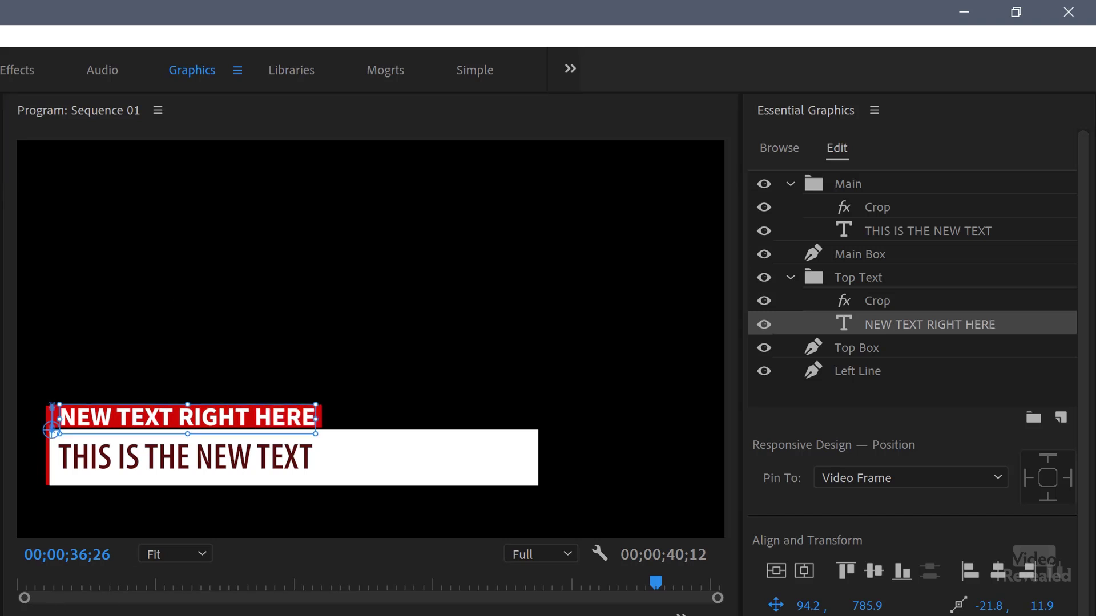
- Step back frame by frame from 00;00;36;26 to about 00;00;35;19 and play from there to review the top text and box animation
key("Left")
key("Left")
key("Left")
key("Left")
key("Left")
key("Left")
key("Left")
key("Left")
key("Left")
key("Left")
key("Left")
key("Left")
key("Left")
key("Left")
key("Left")
key("Left")
key("Left")
key("Left")
key("Left")
key("Left")
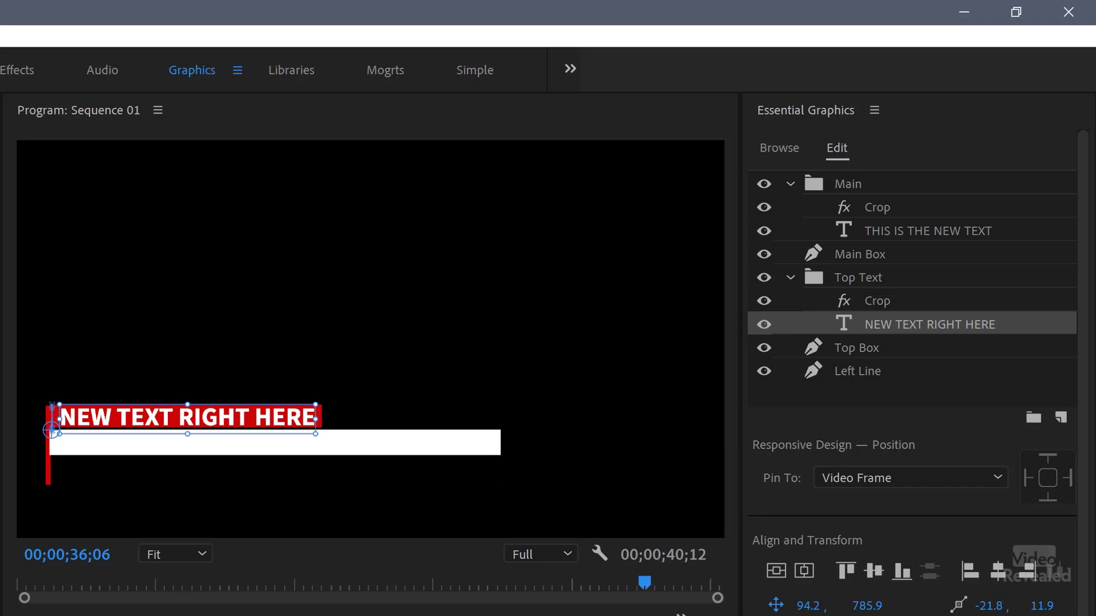
key("Left")
key("Left")
key("Left")
key("Left")
key("Left")
key("Left")
key("Left")
key("Left")
key("Left")
key("Left")
key("Left")
key("Left")
key("Left")
key("Left")
key("Left")
key("Left")
key("Left")
key("Left")
key("Left")
key("Left")
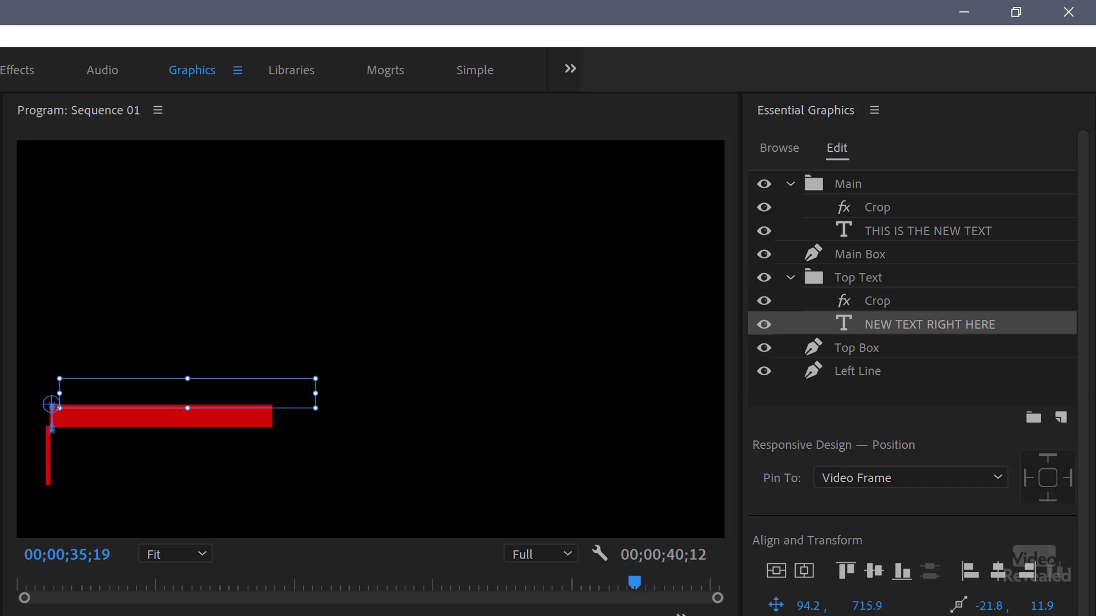
key("Left")
key("Left")
key("Left")
key("Left")
key("space")
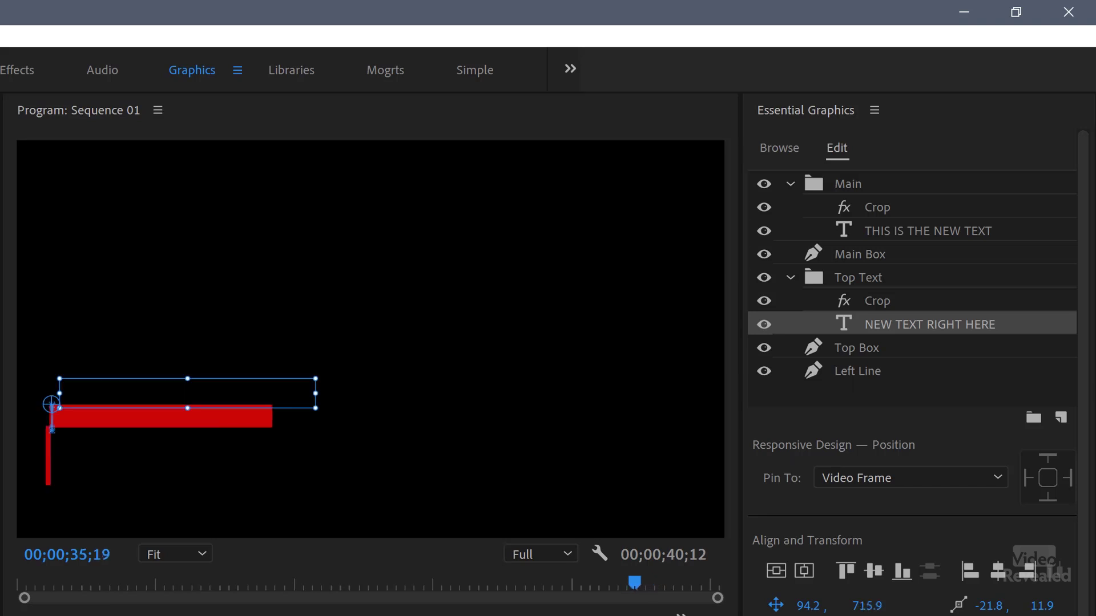